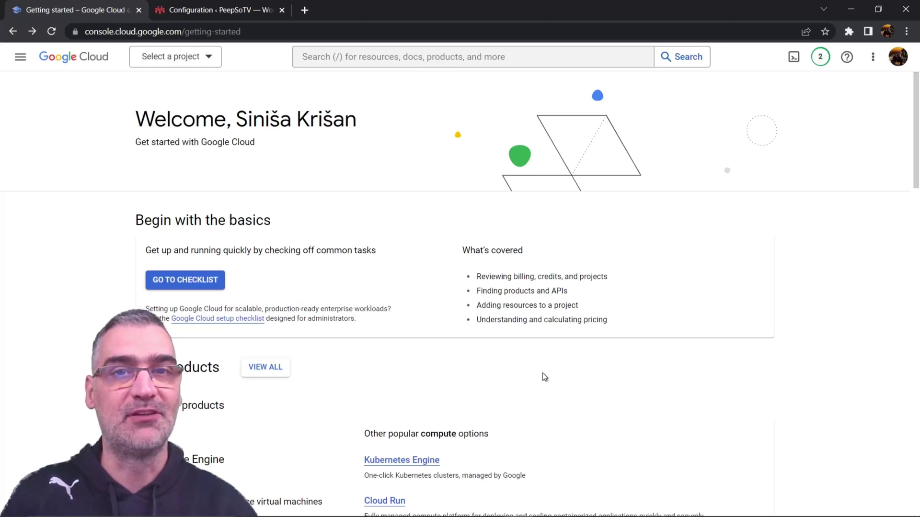
Step: Switch to the PeepSo configuration in WordPress and enable the Location feature in its Location settings
click(233, 16)
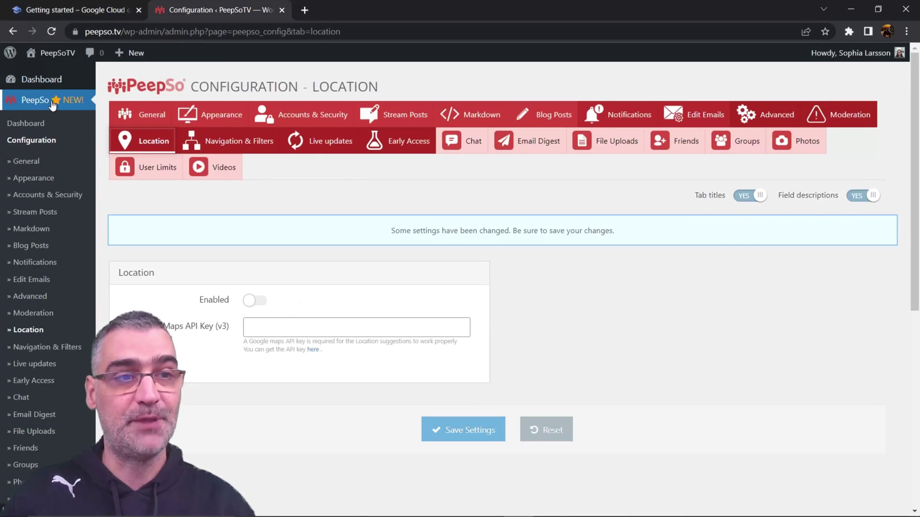
click(144, 144)
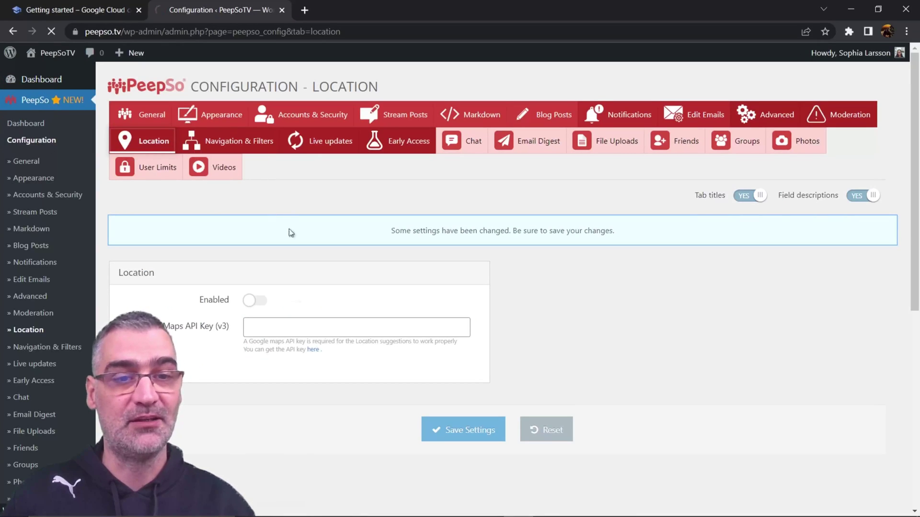
click(258, 301)
click(261, 302)
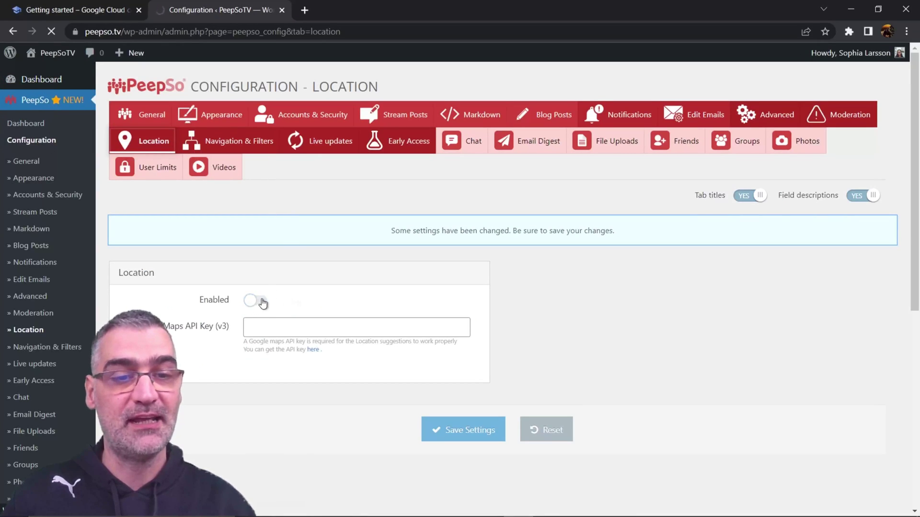
click(254, 260)
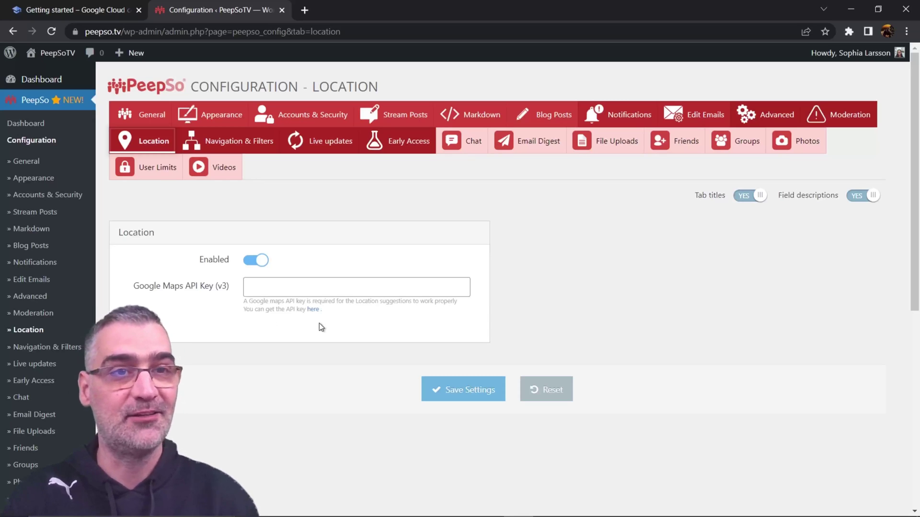
Step: Switch to Google Cloud Billing and create a billing account, keeping the name My Billing Account 1 and country Serbia, continuing to the billing profile
click(60, 10)
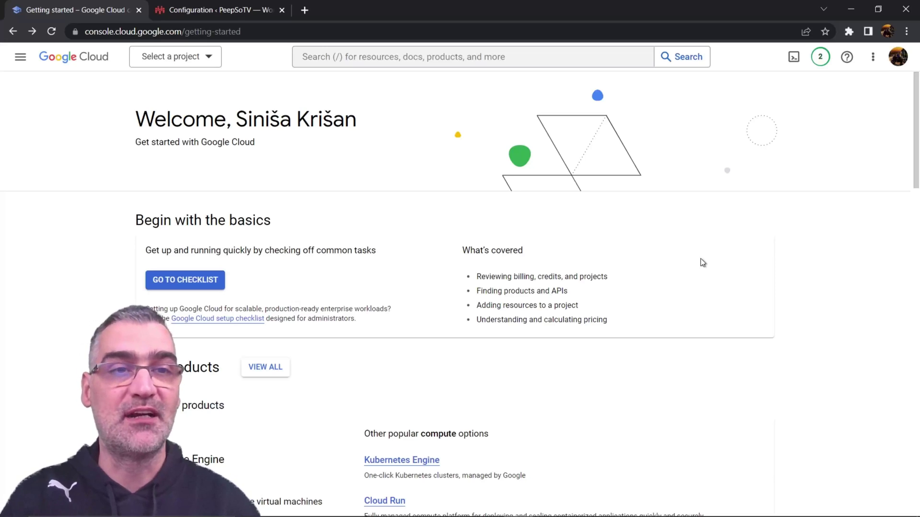
click(226, 10)
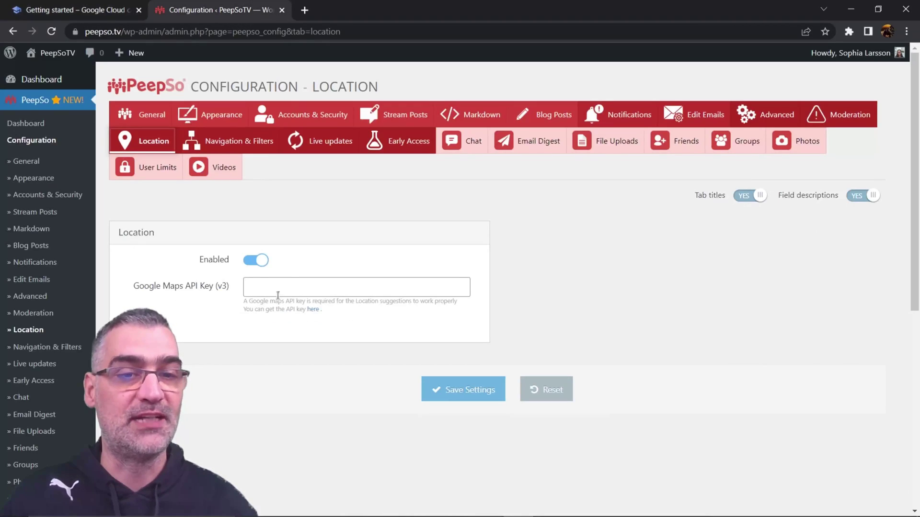
click(76, 12)
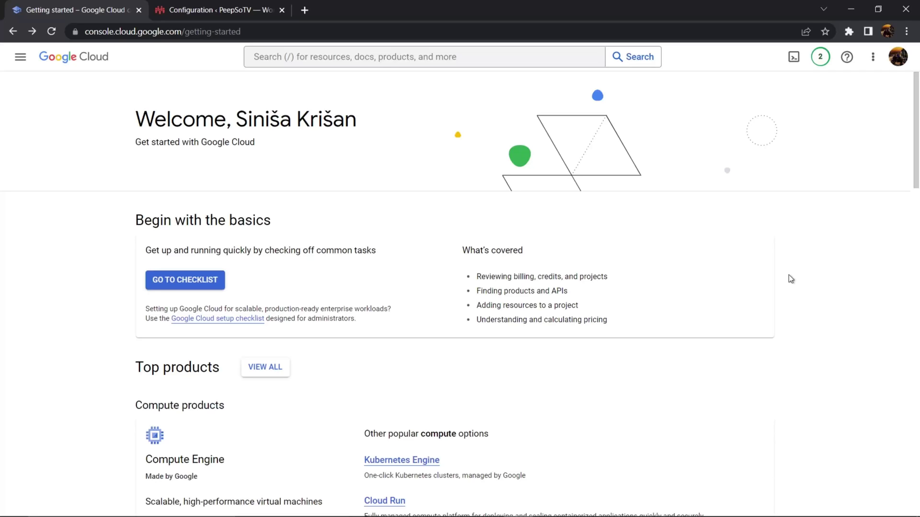
click(17, 59)
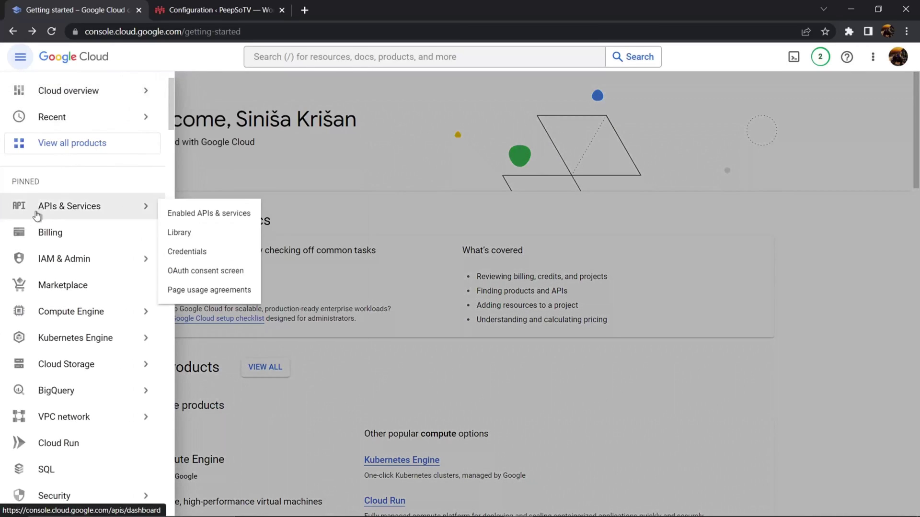
click(49, 235)
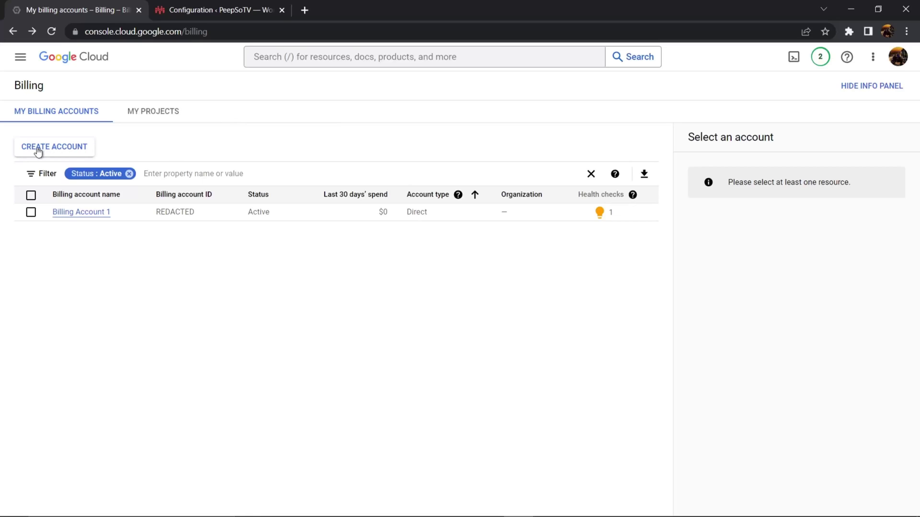
click(56, 150)
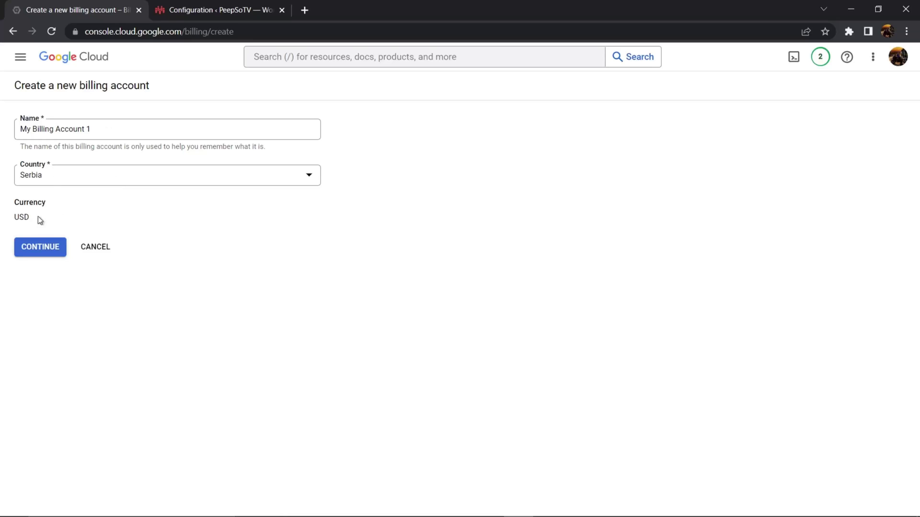
click(34, 250)
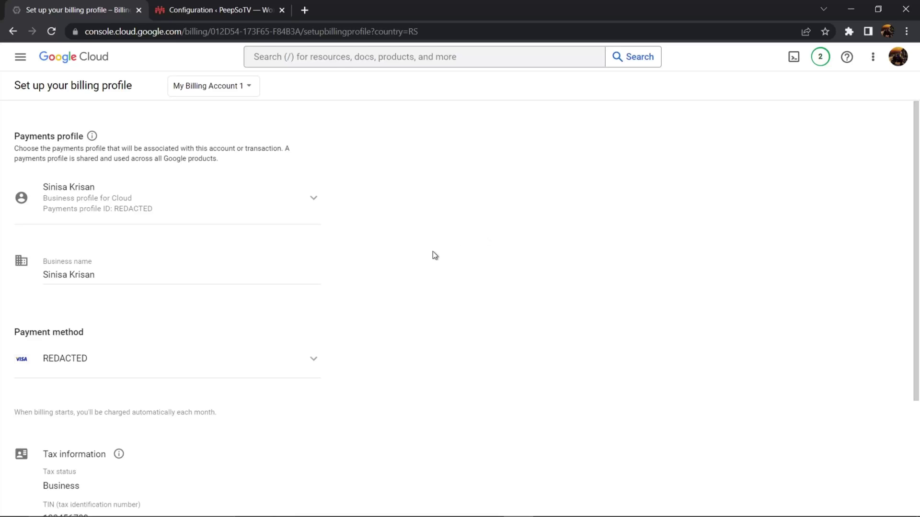
Step: Examine the billing profile's payment method and tax information, including the tax identification and company registration numbers
scroll(288, 311, down, 2)
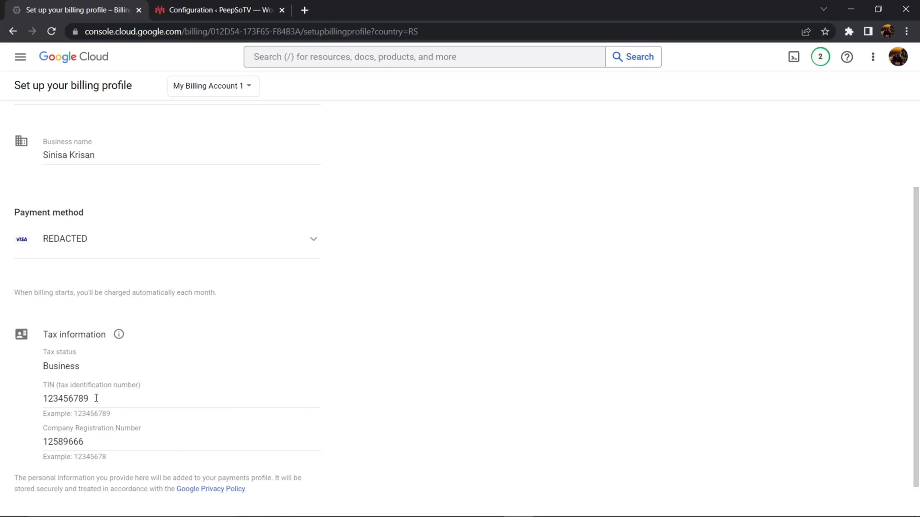
drag(94, 398, 43, 399)
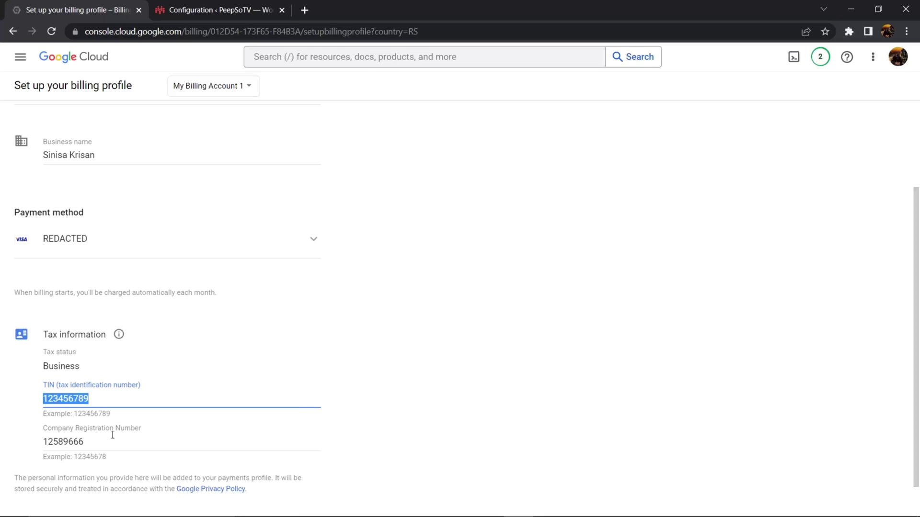
drag(89, 442, 42, 441)
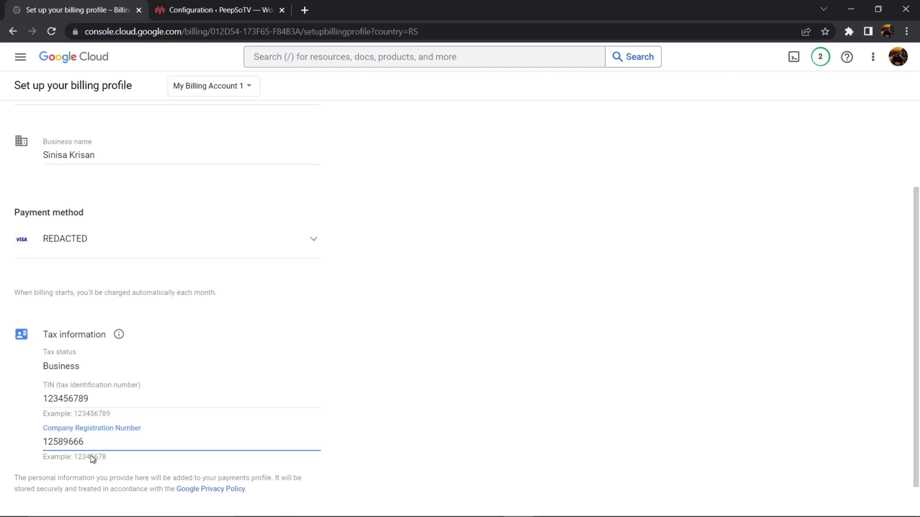
scroll(464, 387, down, 1)
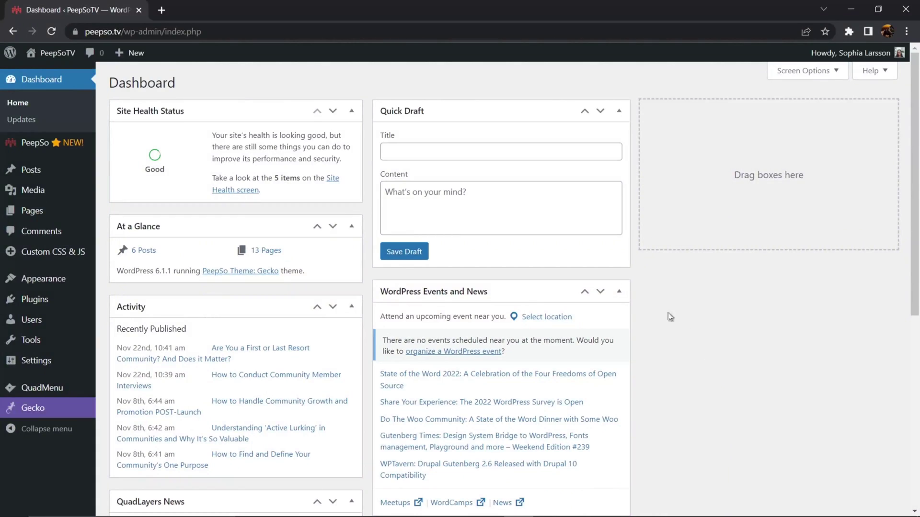
Step: Enable Location in the PeepSo Location configuration on the WordPress site and save the settings
mouse_move(74, 147)
click(124, 160)
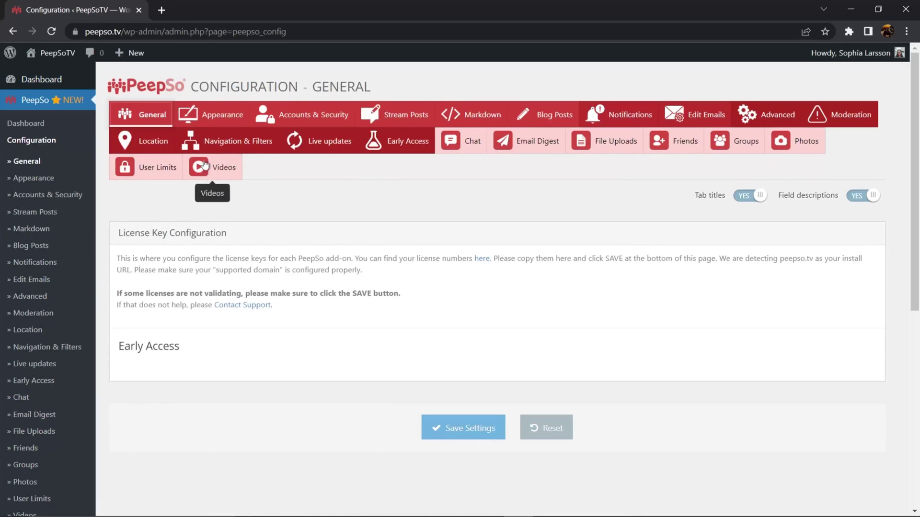
click(147, 143)
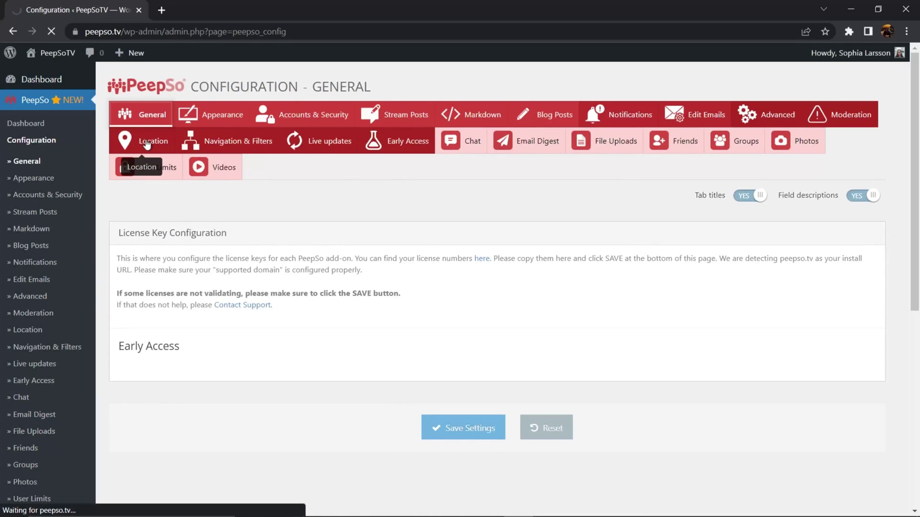
click(249, 262)
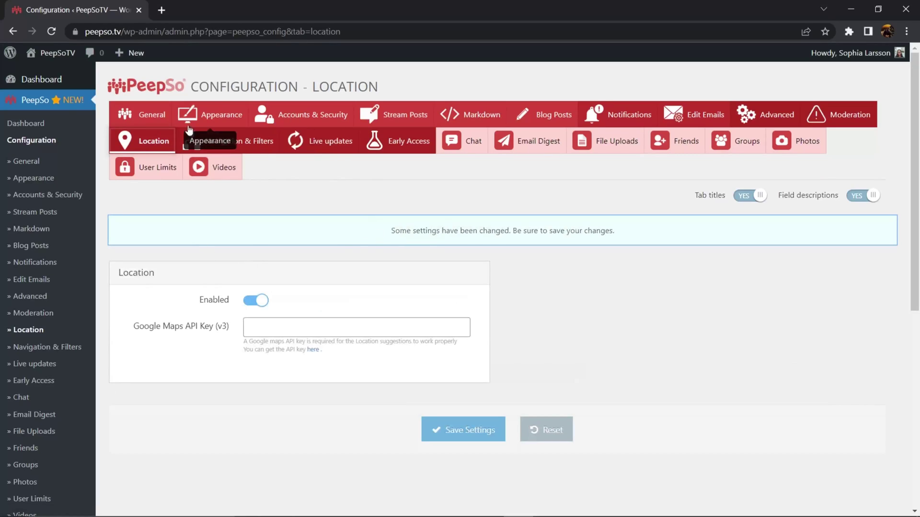
click(475, 425)
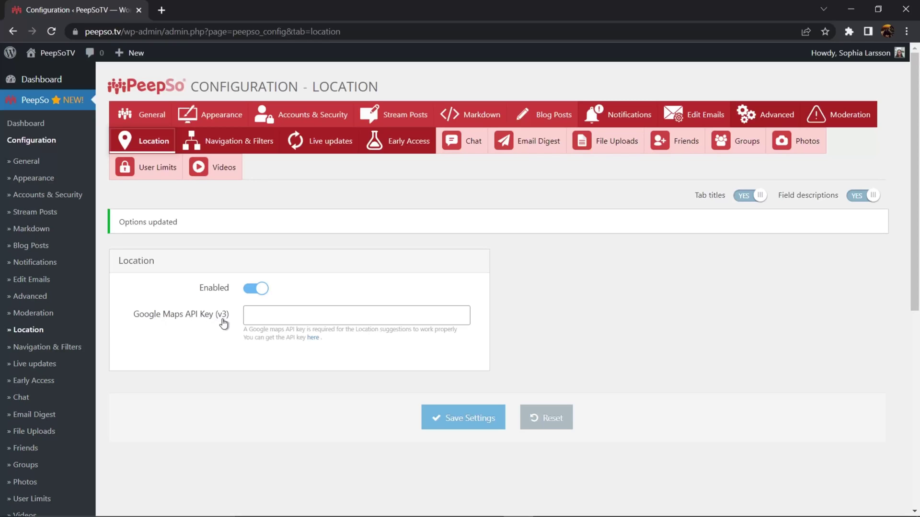
Step: Follow the API key link to Google Maps Platform, get started, and create a project named PeepSoTV Maps with no organization
click(313, 338)
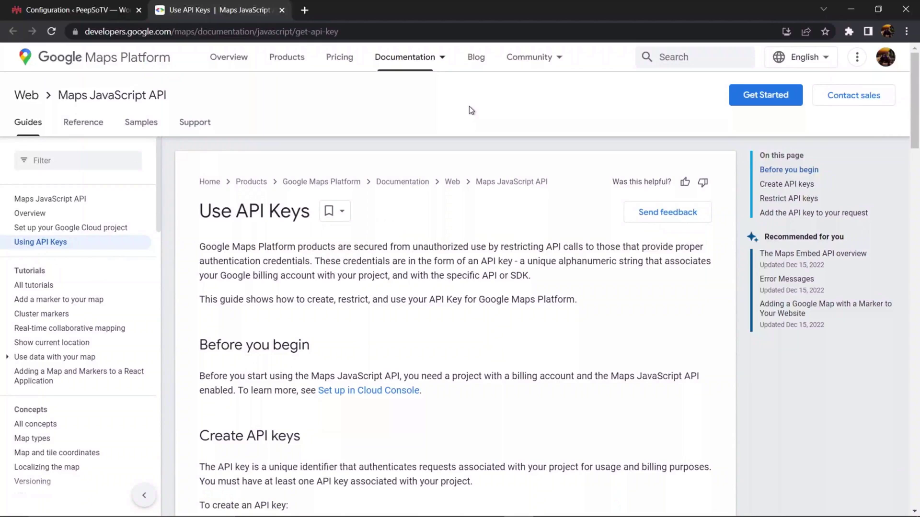
click(761, 96)
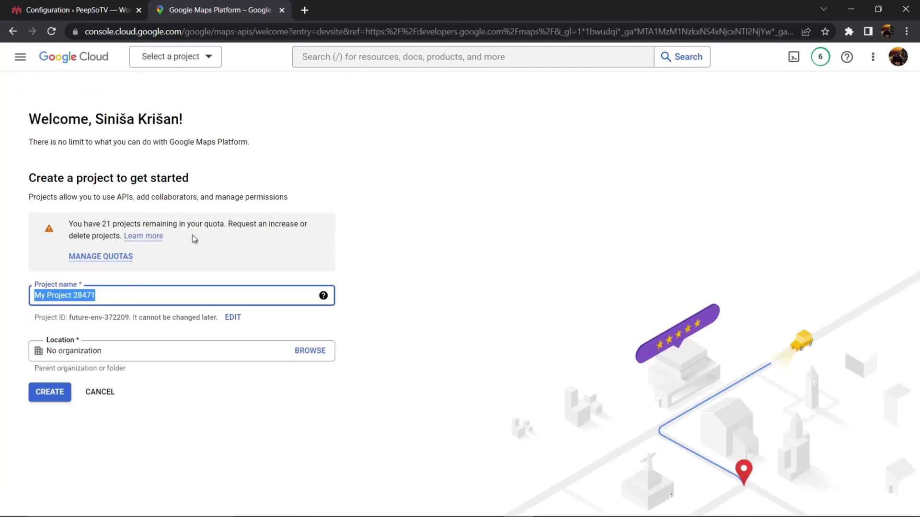
click(109, 295)
key(BackSpace)
key(BackSpace)
key(BackSpace)
key(BackSpace)
key(BackSpace)
key(BackSpace)
key(BackSpace)
key(BackSpace)
key(BackSpace)
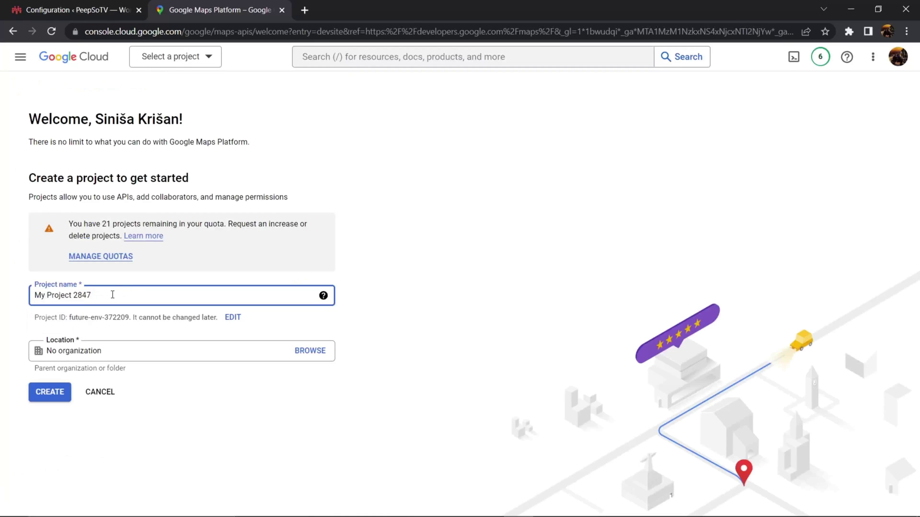
key(BackSpace)
key(BackSpace)
key(BackSpace)
key(BackSpace)
key(BackSpace)
key(BackSpace)
key(BackSpace)
text(PeepSoTV Maps)
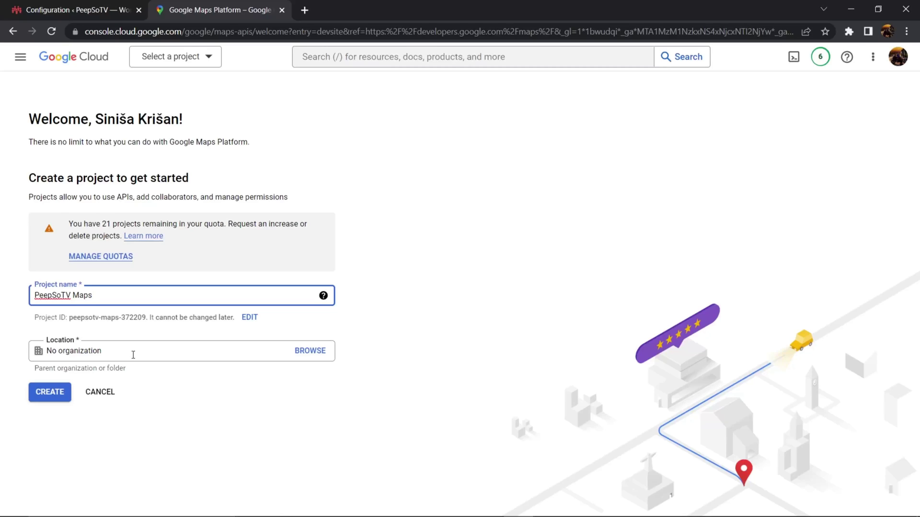
click(49, 393)
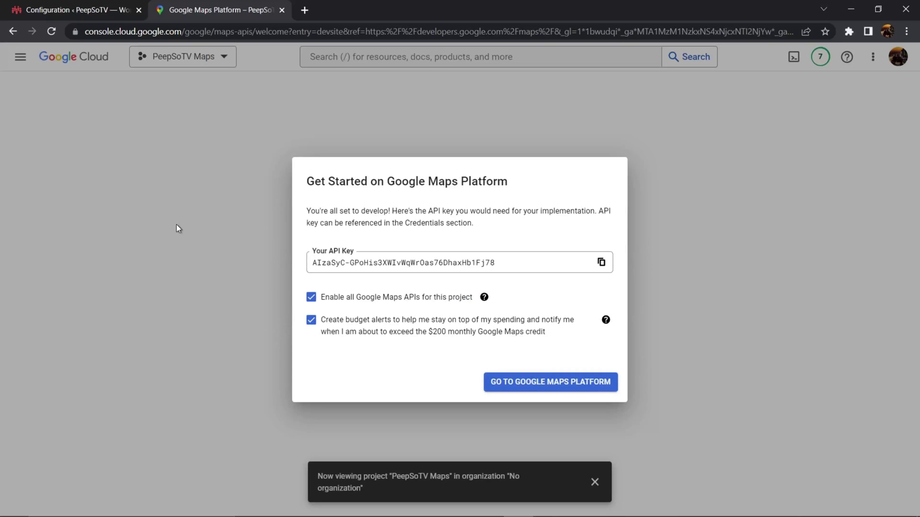
Step: Copy the generated Google Maps API key, paste it into PeepSo's Google Maps API Key (v3) field, and save the settings
drag(497, 263, 309, 271)
right_click(352, 266)
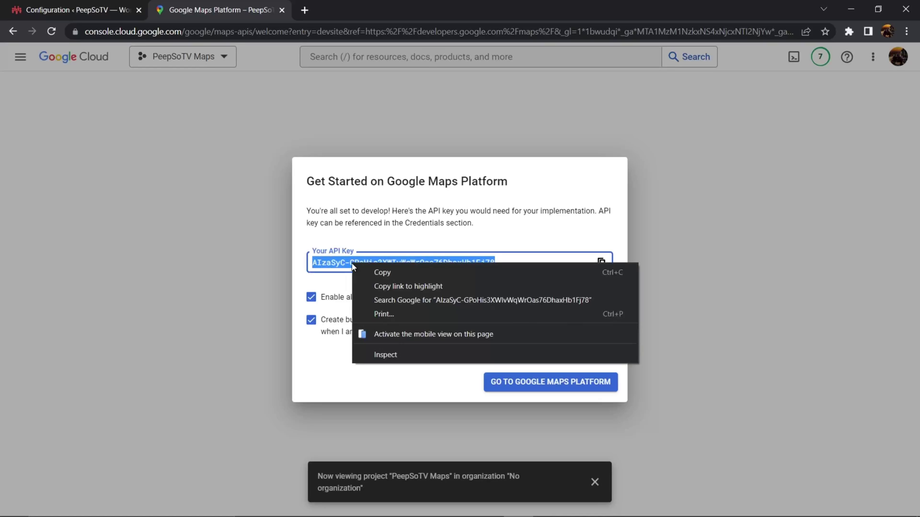
click(403, 269)
click(76, 10)
click(343, 293)
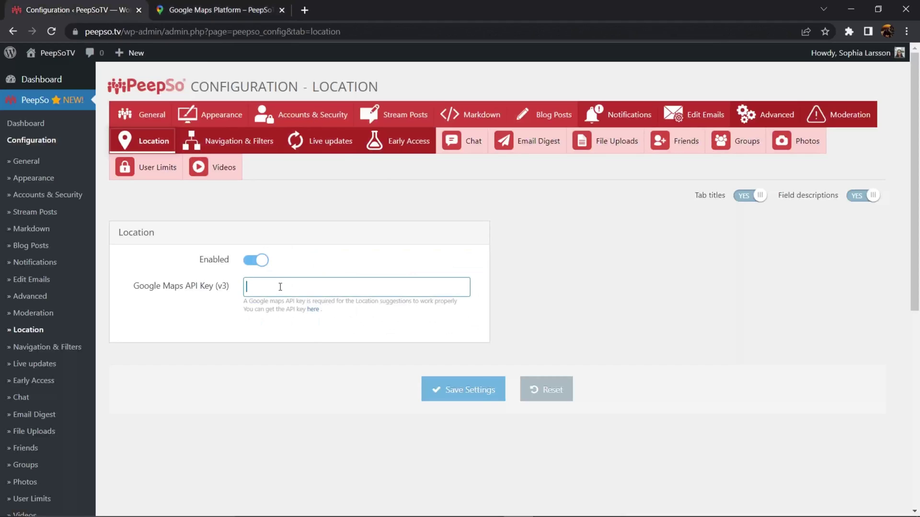
right_click(277, 285)
click(311, 377)
click(433, 387)
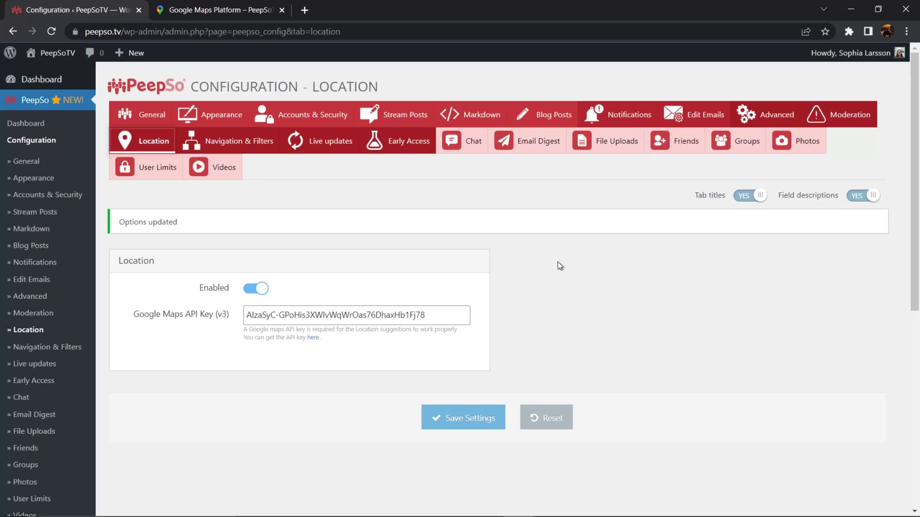
drag(425, 316, 245, 317)
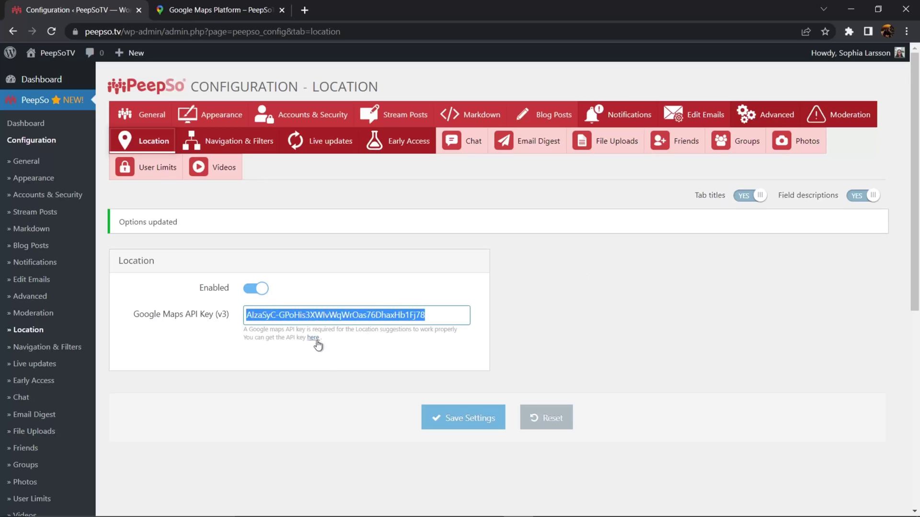
click(350, 365)
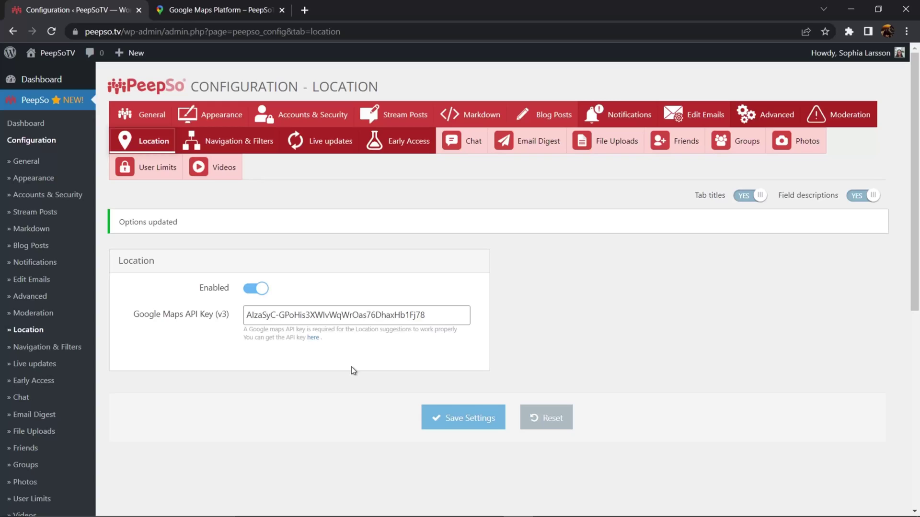
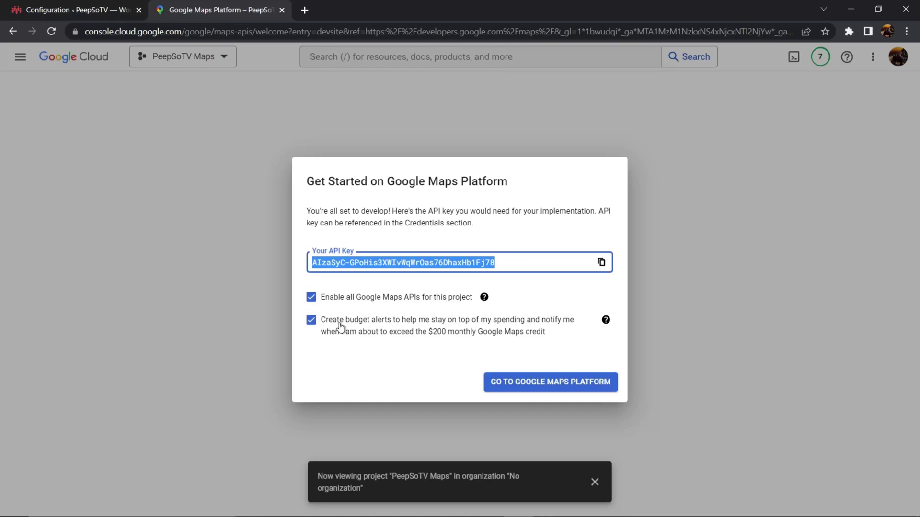
Step: Continue with all Google Maps APIs and budget alerts enabled, and restrict the API key to HTTP referrers (web sites) using the site's wildcard referrer
click(520, 385)
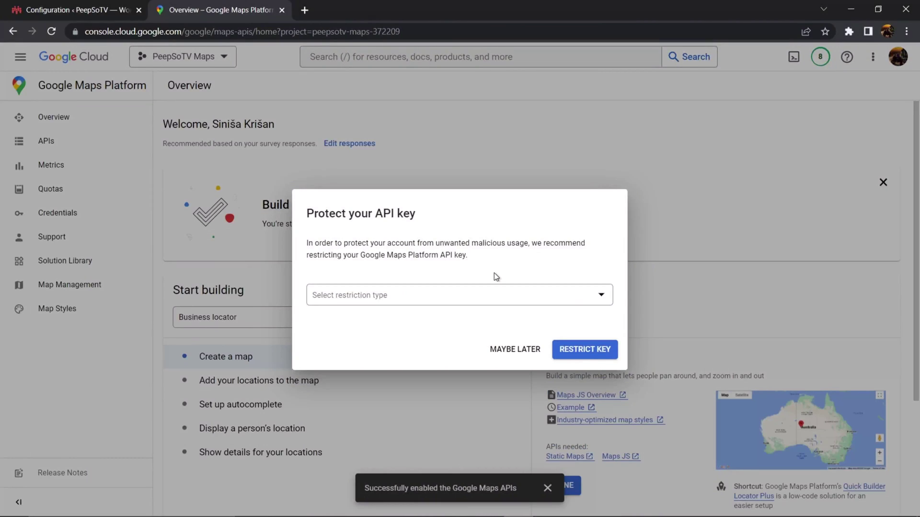
click(429, 301)
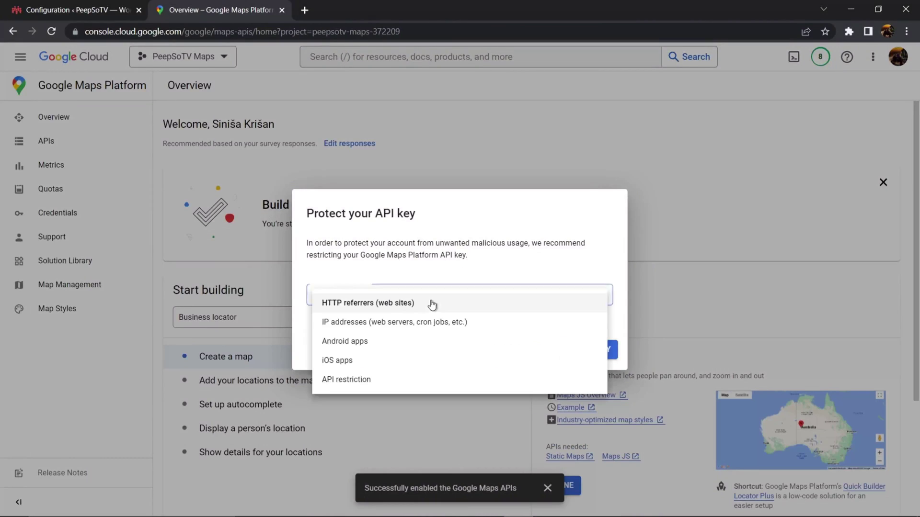
click(363, 304)
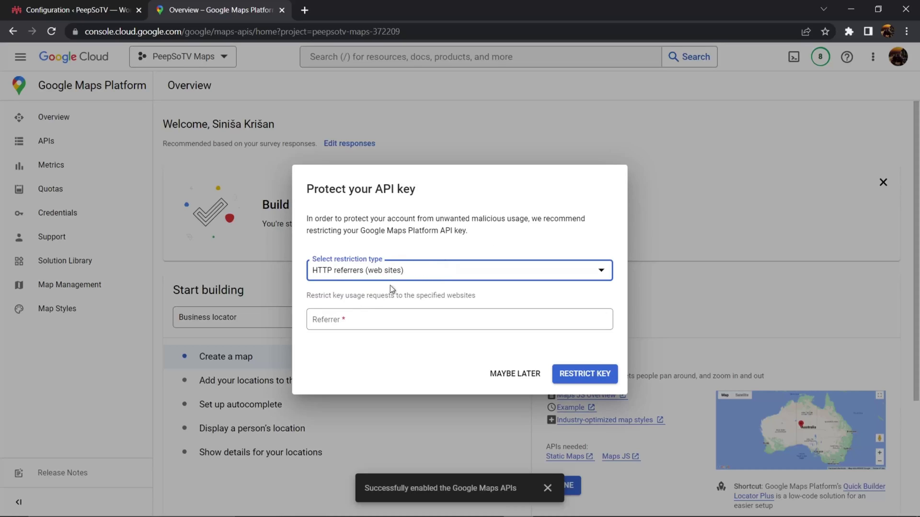
click(395, 329)
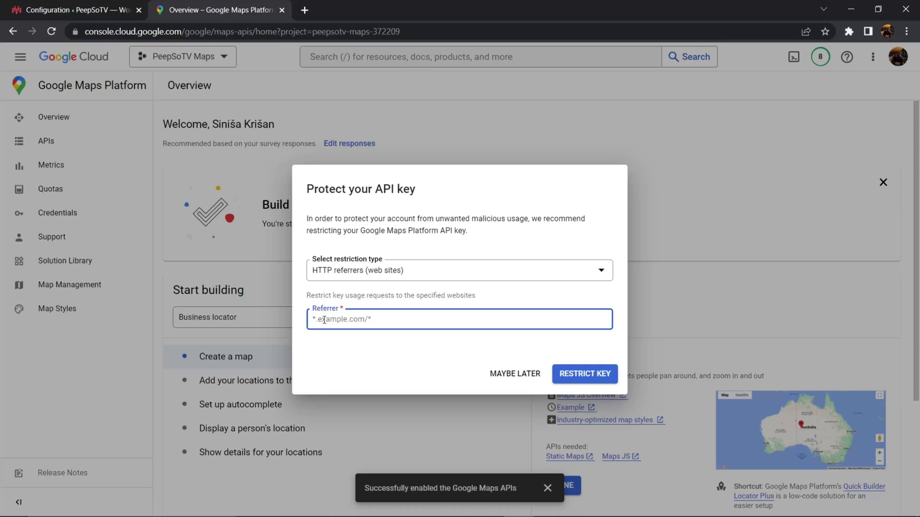
text(*.peep)
key(BackSpace)
click(599, 367)
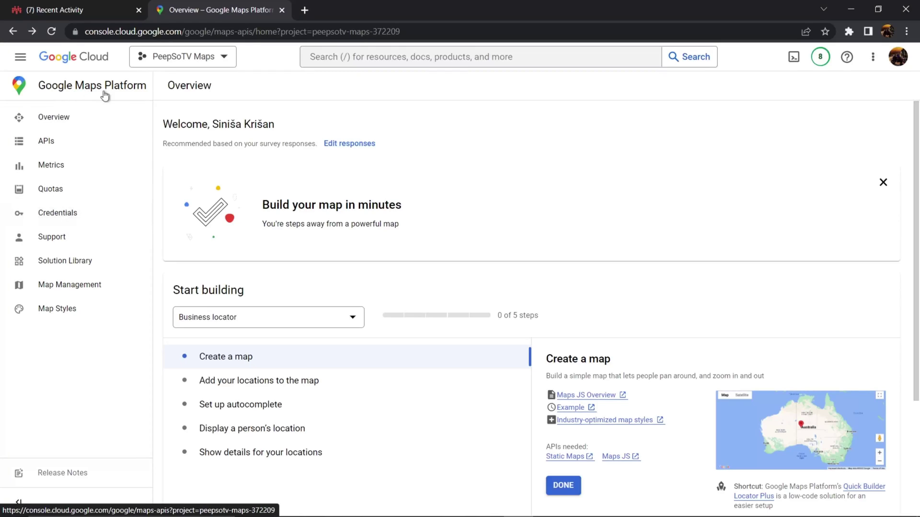
Step: Edit the Maps API Key credential, set its application restriction to HTTP referrers (web sites) for *.peepso.tv/*, and save it
click(54, 218)
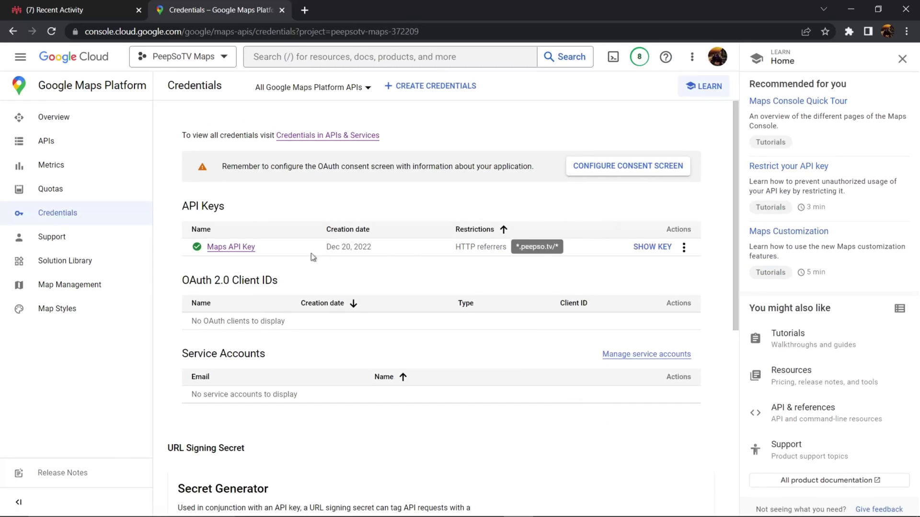
click(234, 249)
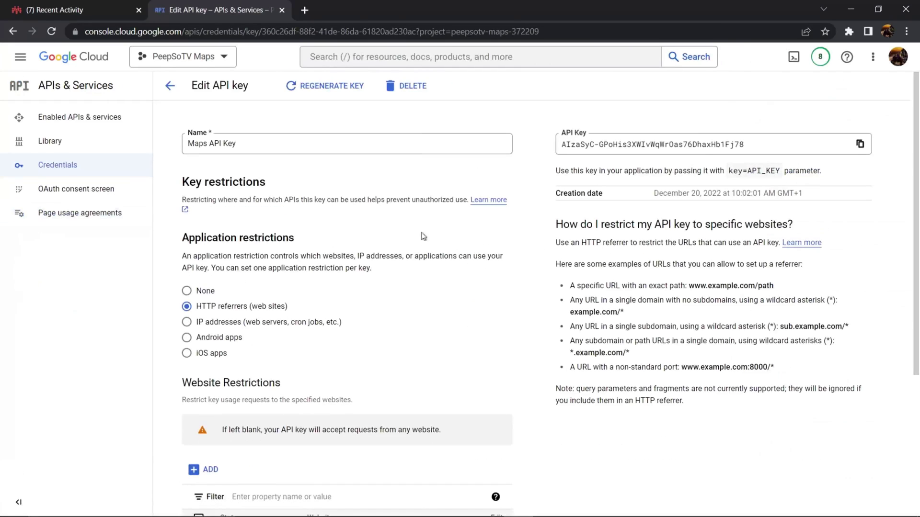
scroll(326, 257, down, 1)
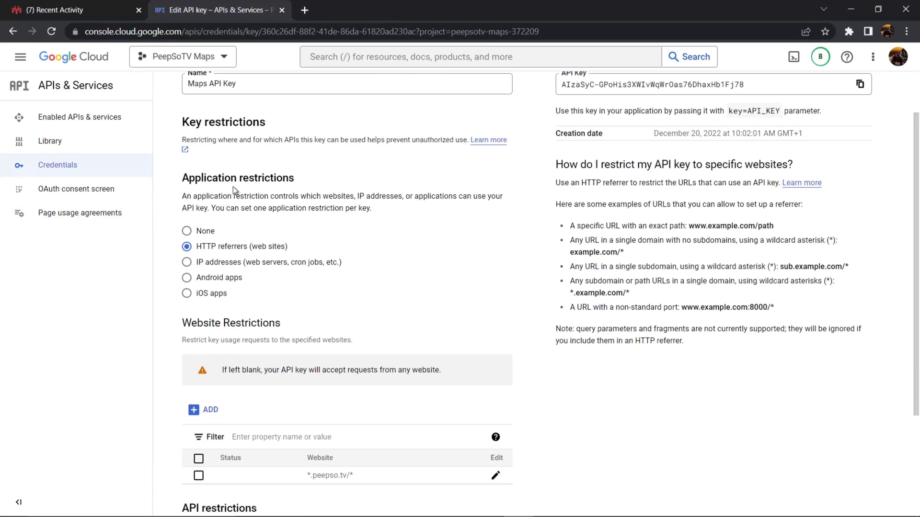
click(190, 234)
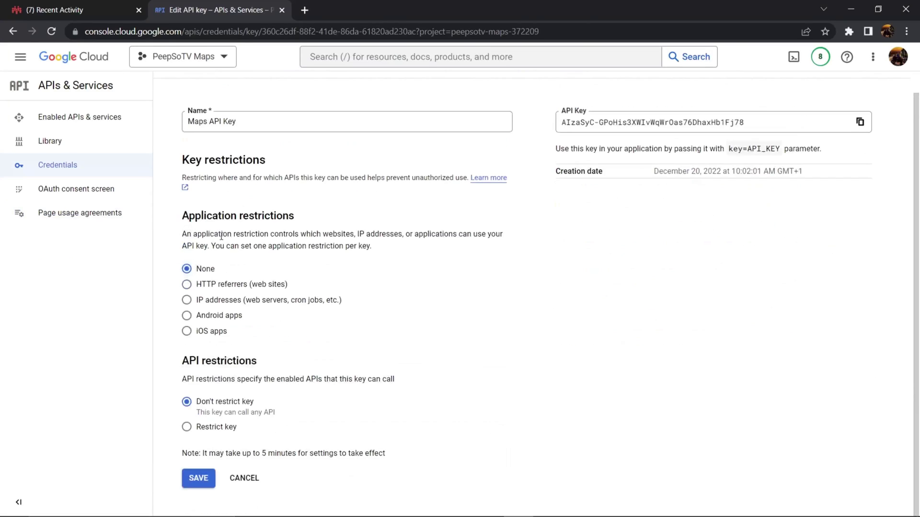
click(186, 285)
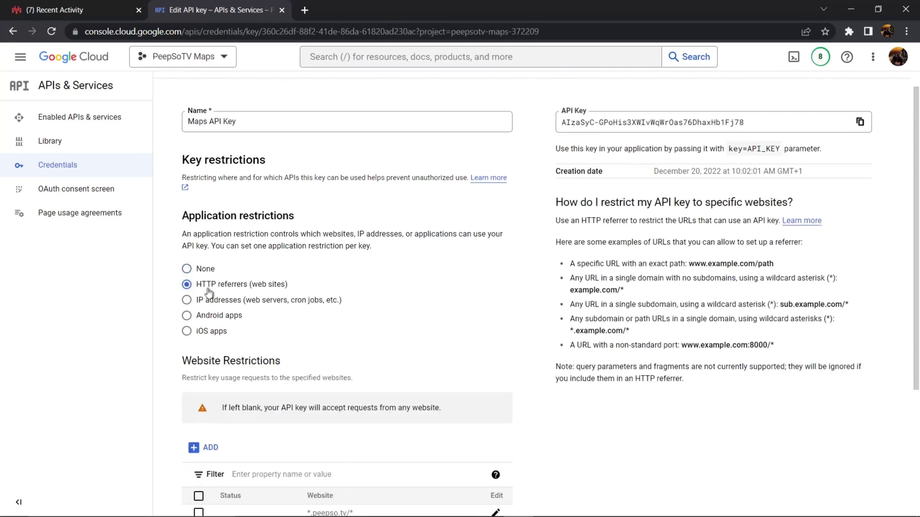
scroll(379, 299, down, 4)
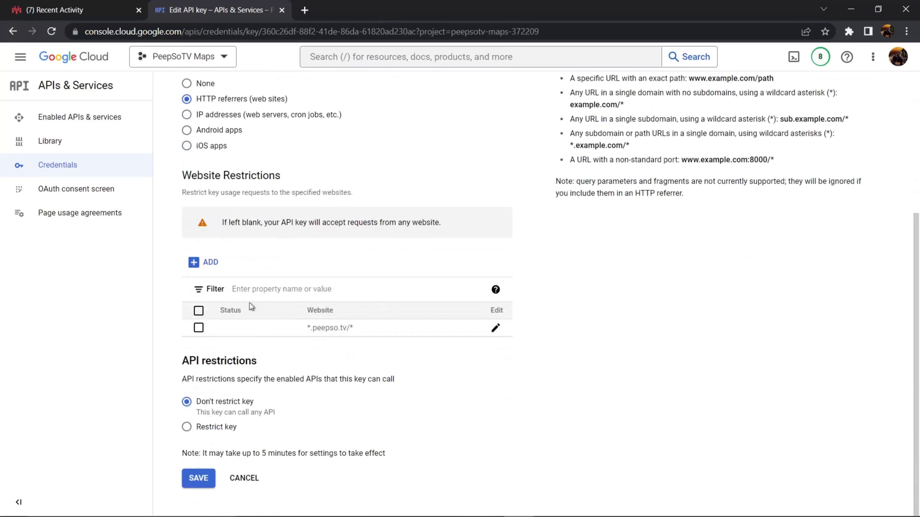
scroll(359, 283, up, 4)
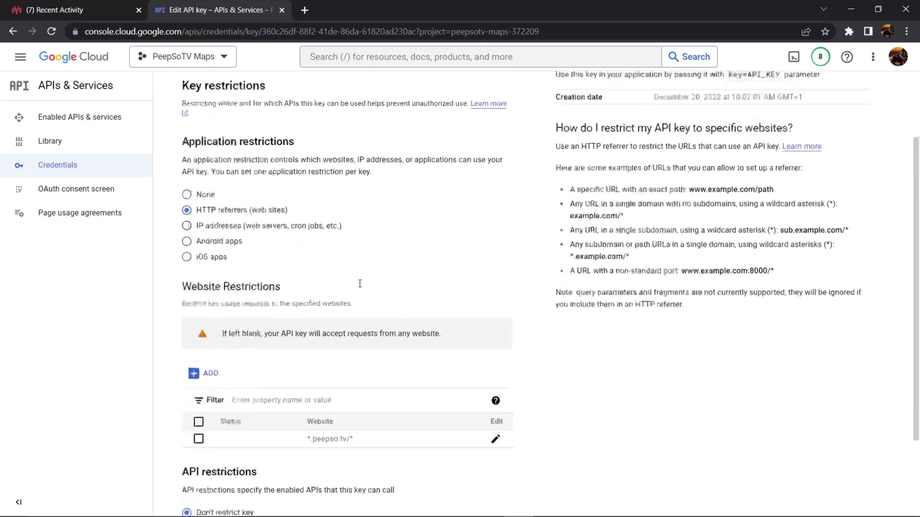
scroll(426, 326, down, 4)
click(198, 478)
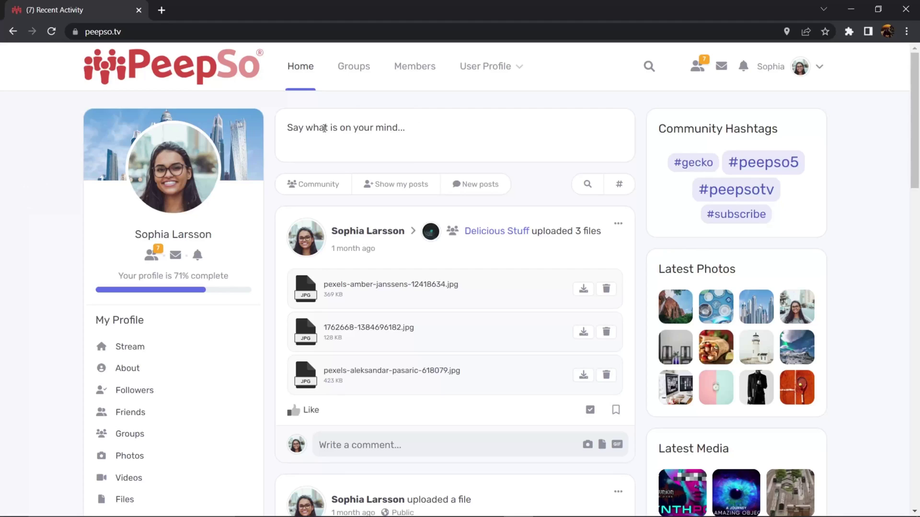
Step: On the PeepSo community page, start a post, search for Novi Sad as its location, and preview the match on the map
click(346, 127)
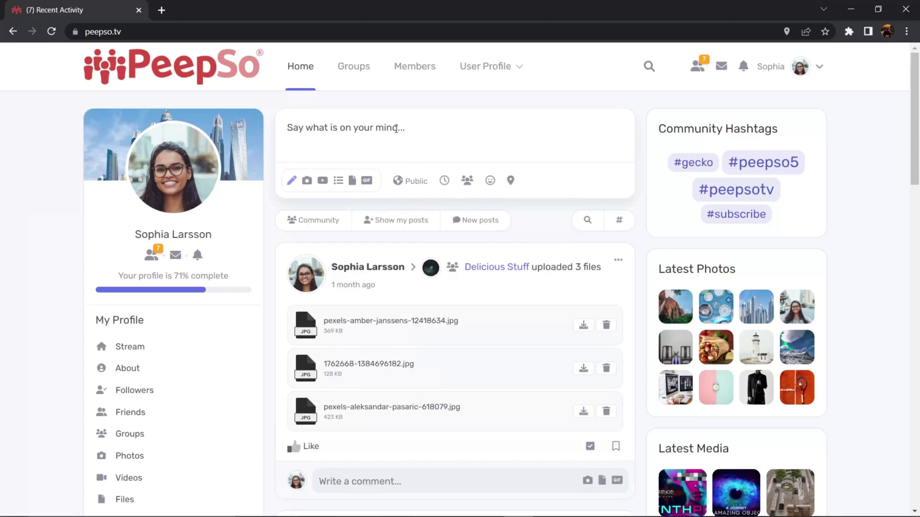
click(511, 182)
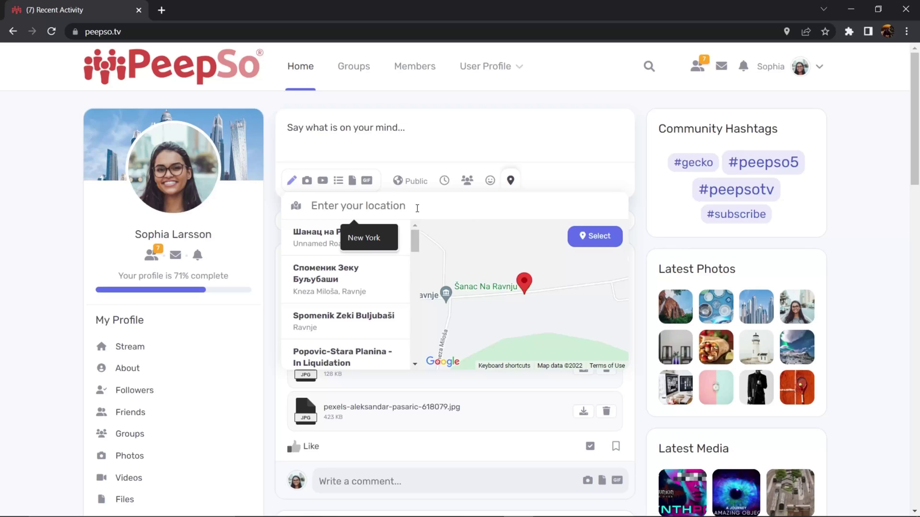
text(Novi Sad)
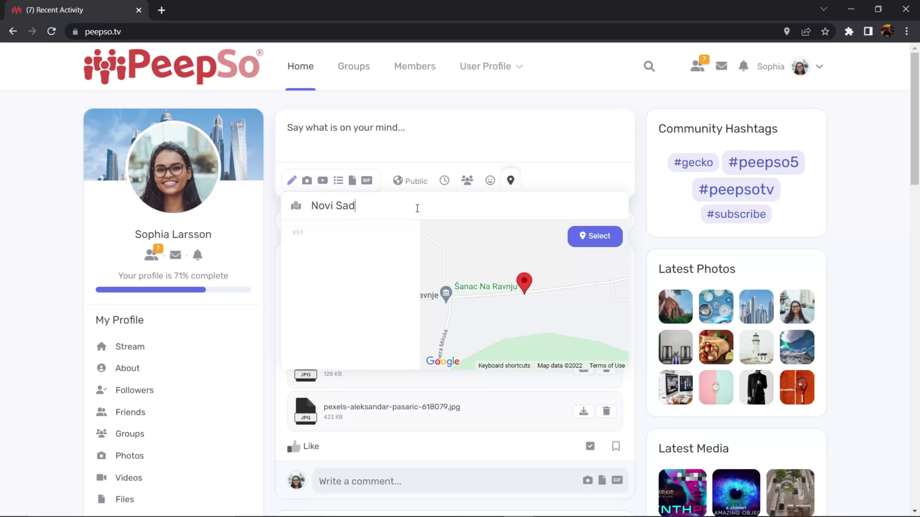
text(, Serbia)
key(BackSpace)
key(BackSpace)
key(BackSpace)
key(BackSpace)
key(BackSpace)
key(BackSpace)
key(BackSpace)
key(BackSpace)
key(BackSpace)
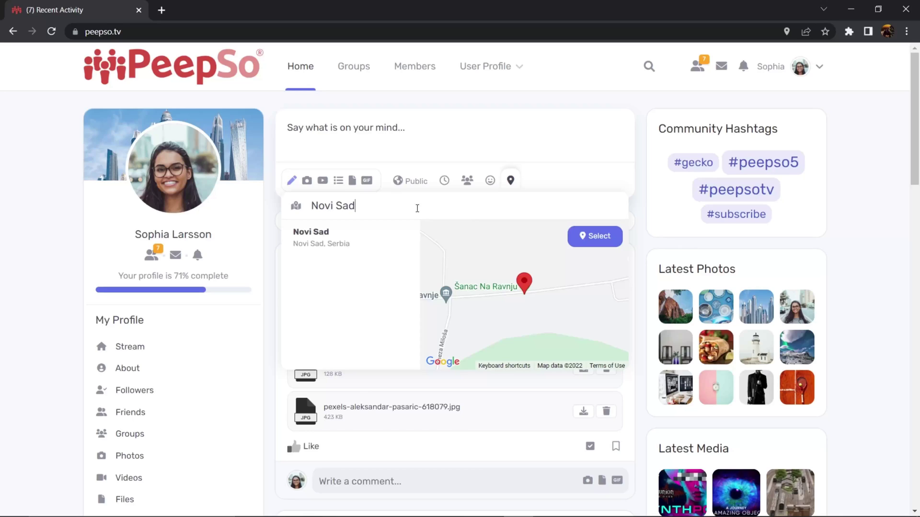
click(298, 237)
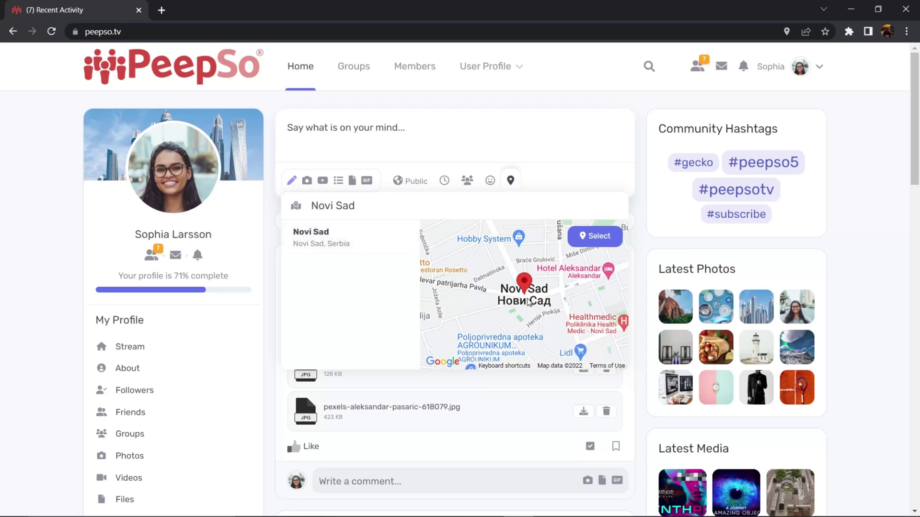
Step: Search the post location for the street Klisanski put, preview it on the map, and close the location picker
triple_click(370, 202)
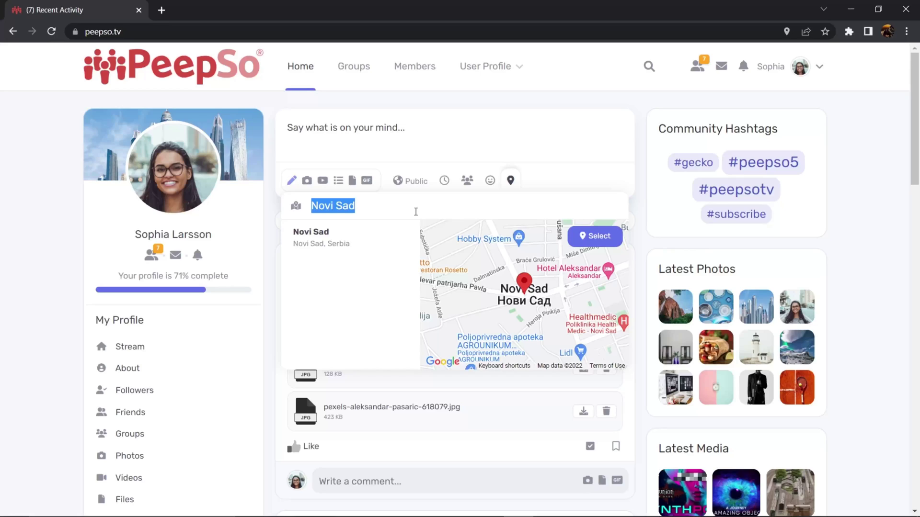
text(Klisanski )
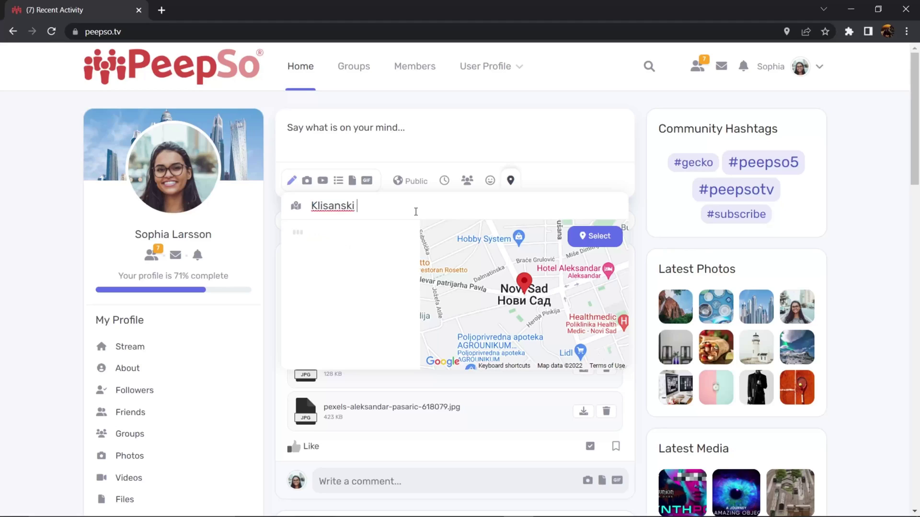
text(put)
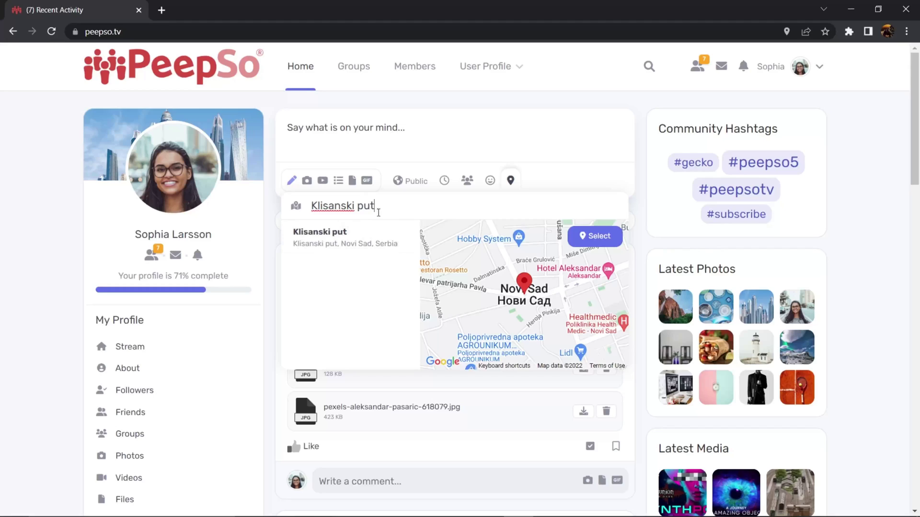
click(319, 238)
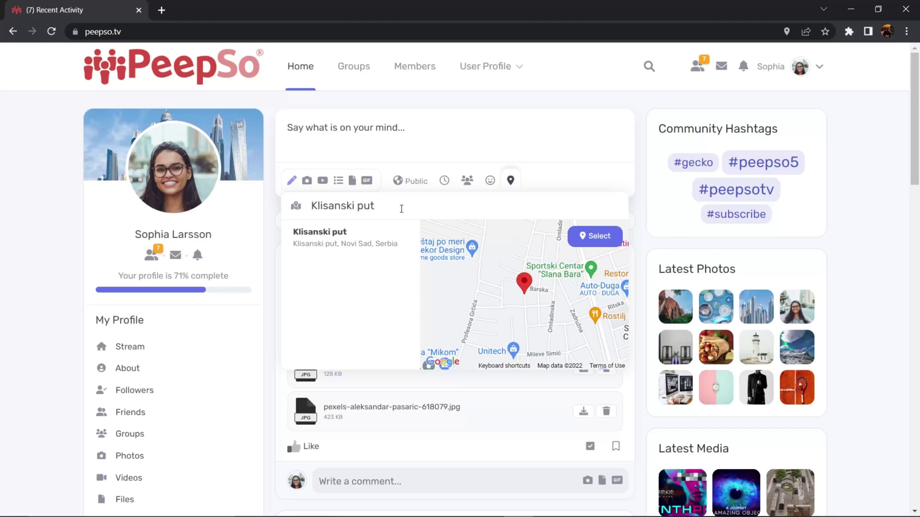
click(408, 127)
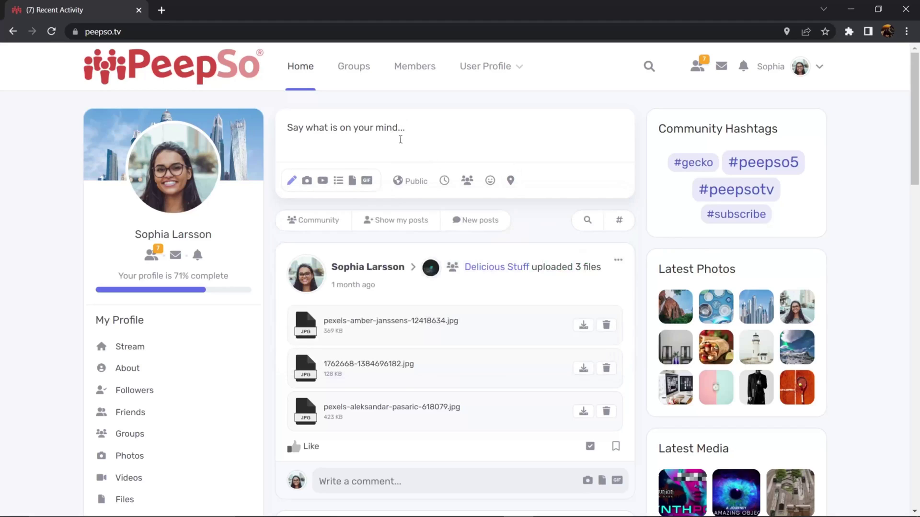
Step: Search the post location for New York, preview it on the map, and close the location picker
click(510, 180)
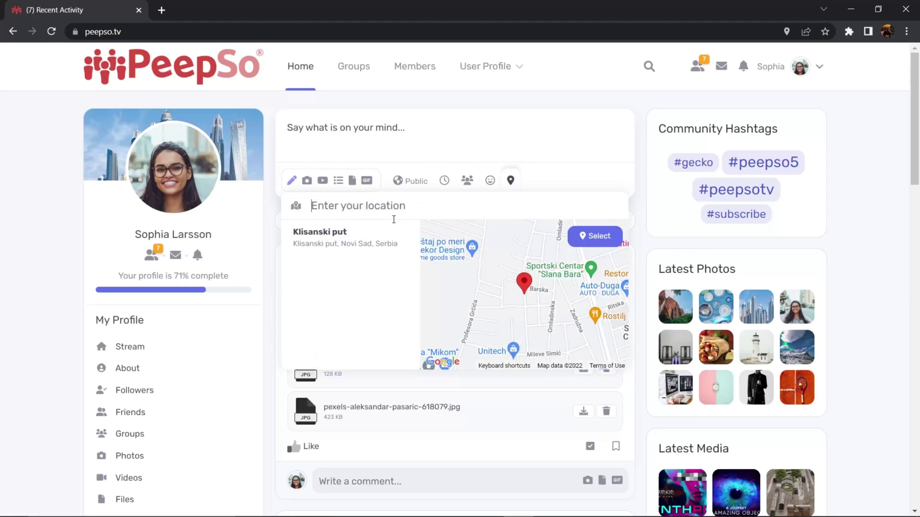
click(359, 215)
text(N)
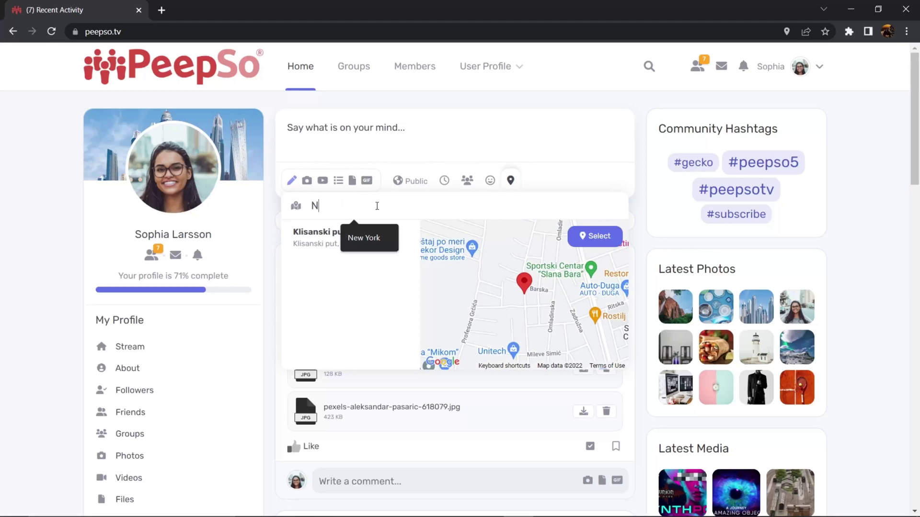
text(ew York)
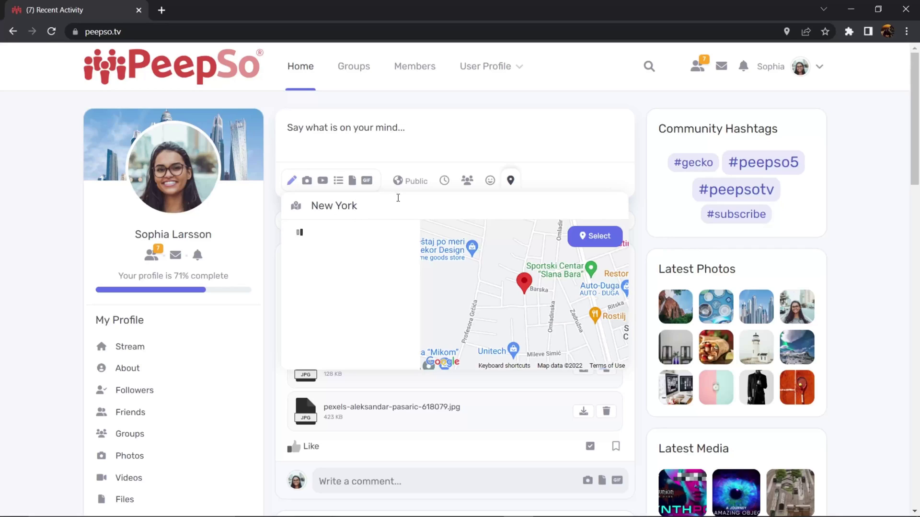
click(311, 248)
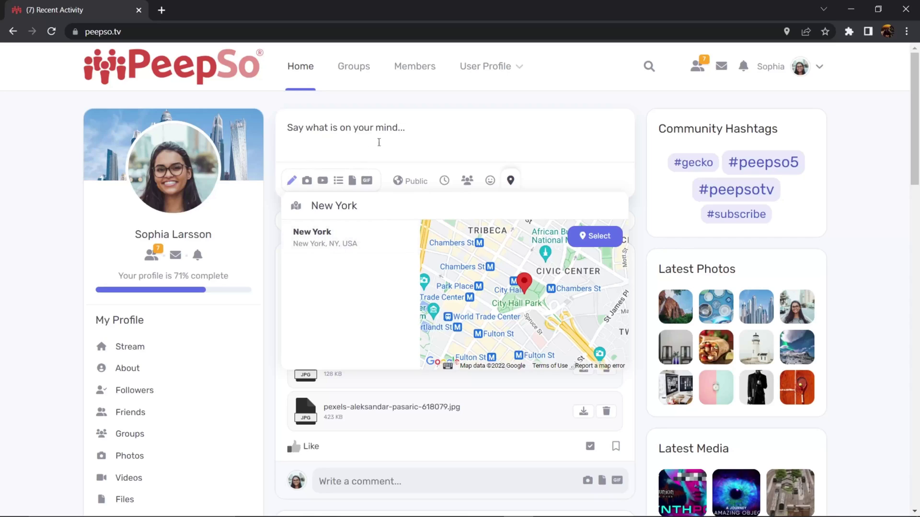
click(429, 127)
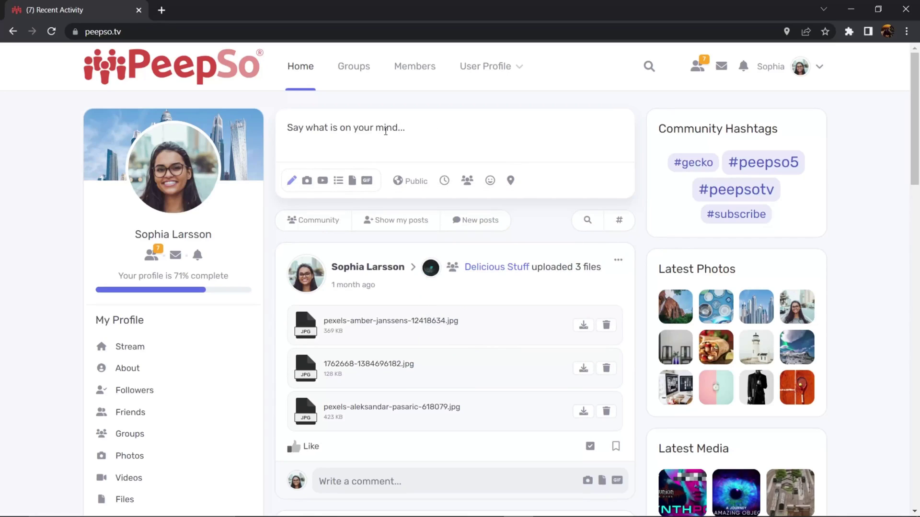
Step: Start a photo post and upload the skyscraper, misty forest, dark architecture and coffee cup images from the Random images folder
click(320, 182)
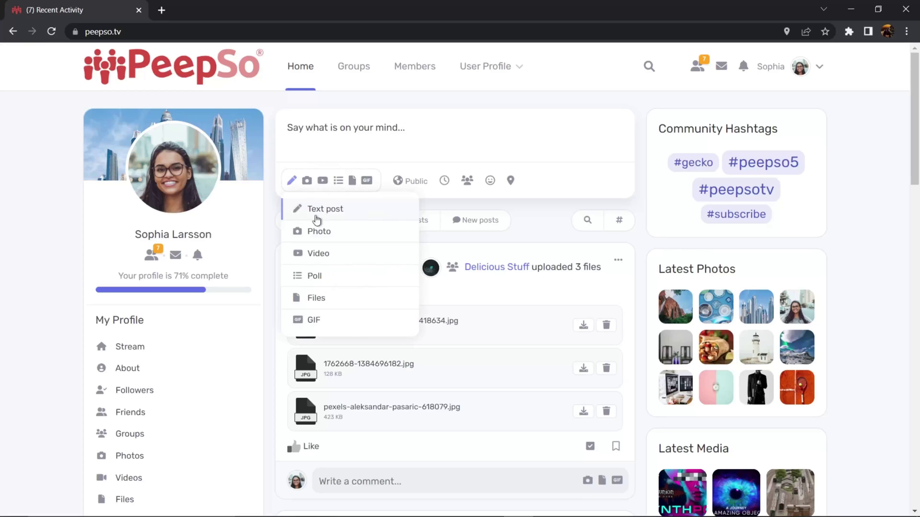
click(311, 233)
click(436, 125)
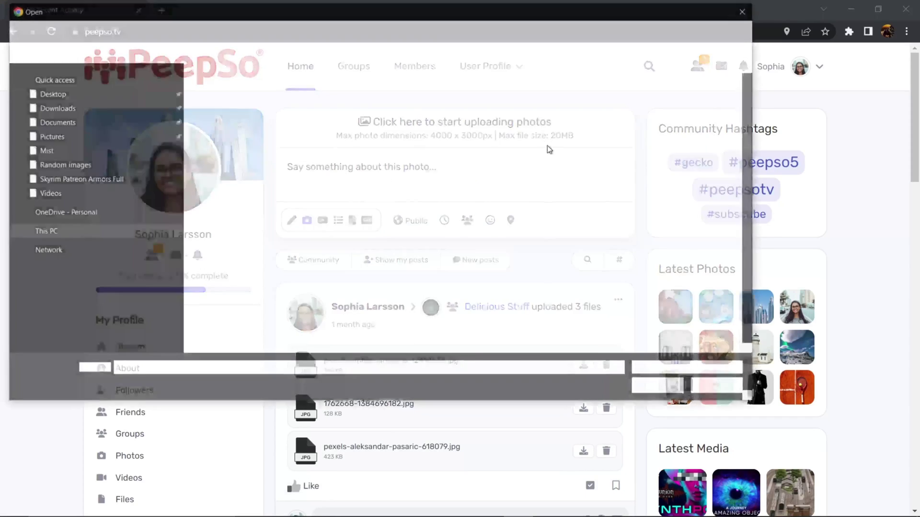
click(431, 96)
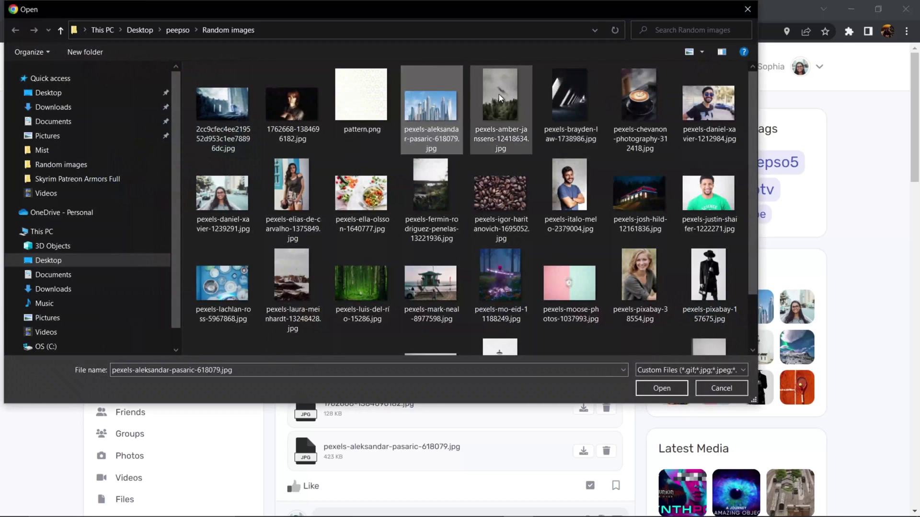
shift+click(575, 98)
ctrl+click(630, 96)
click(661, 388)
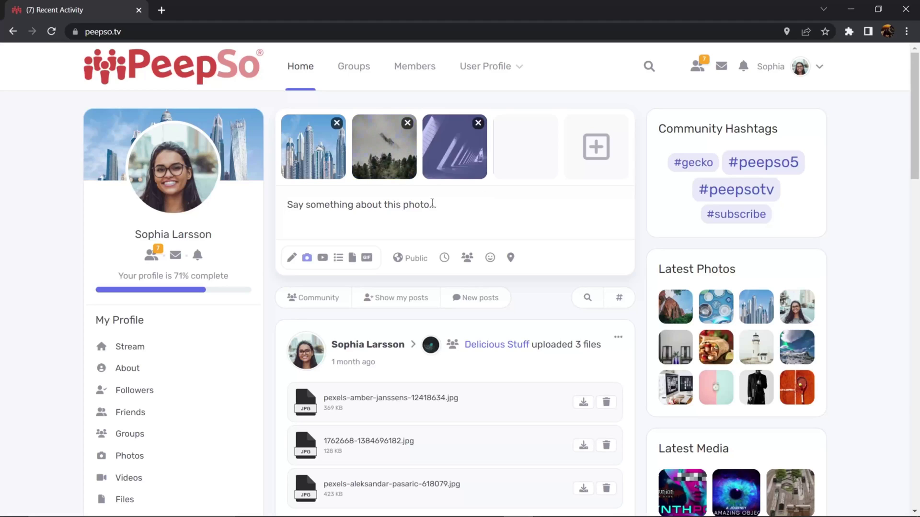
Step: Caption the photo post "Hello YouTube", choose New York as its location, and publish it
text(H)
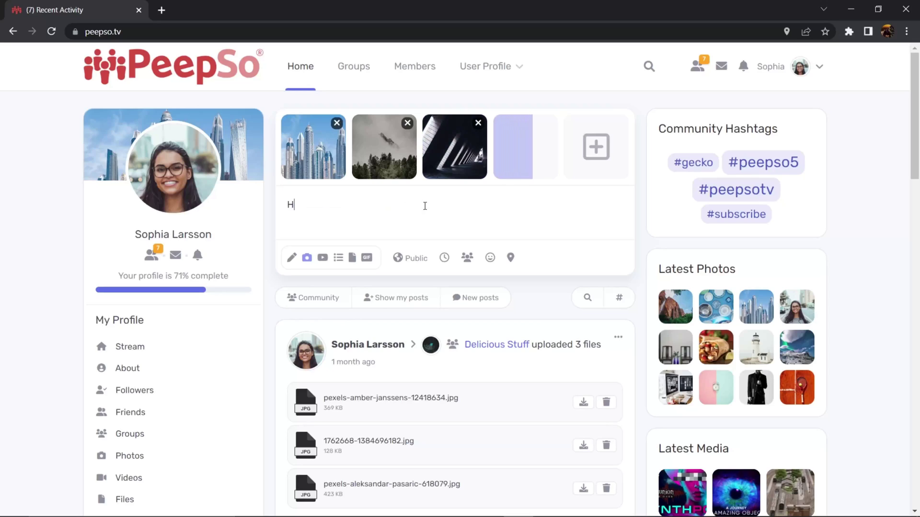
text(ello You)
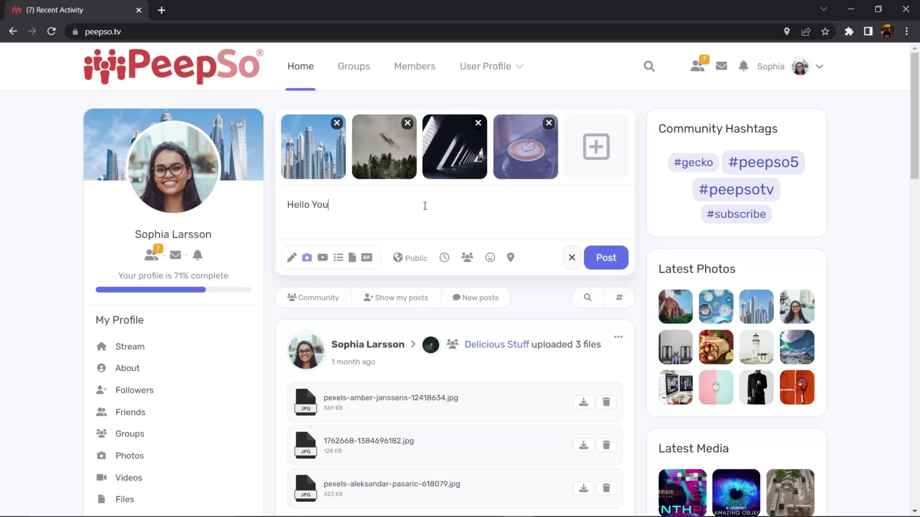
text(Tube)
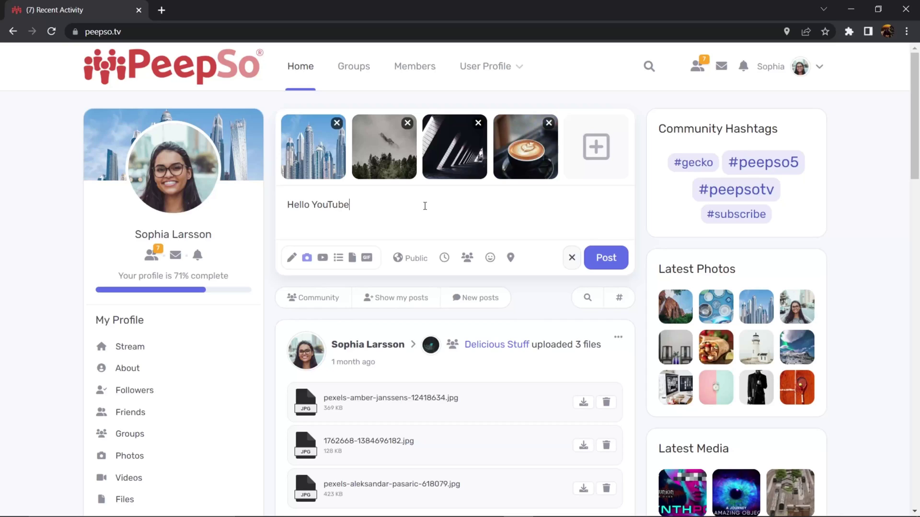
click(511, 257)
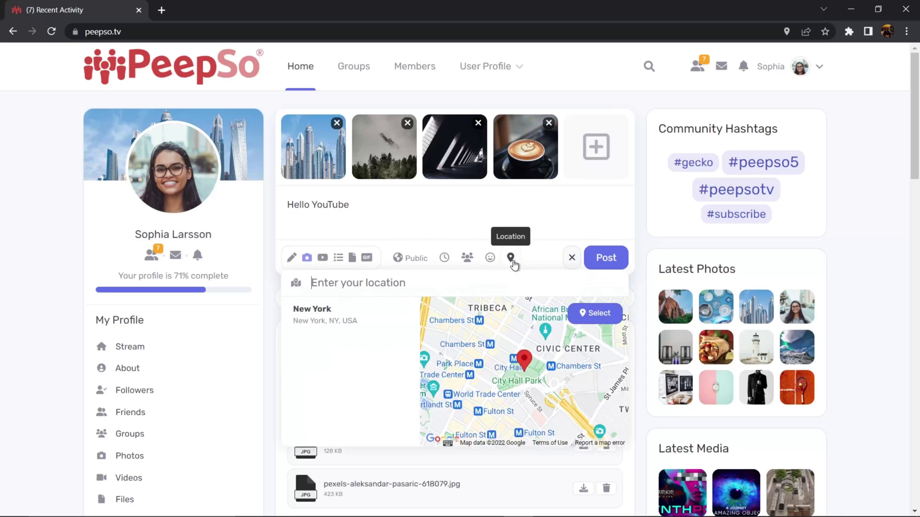
click(322, 311)
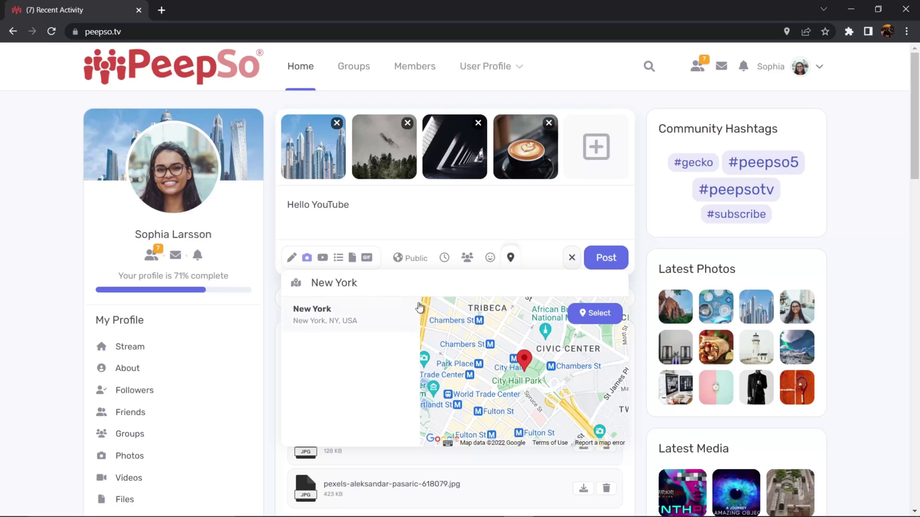
click(607, 256)
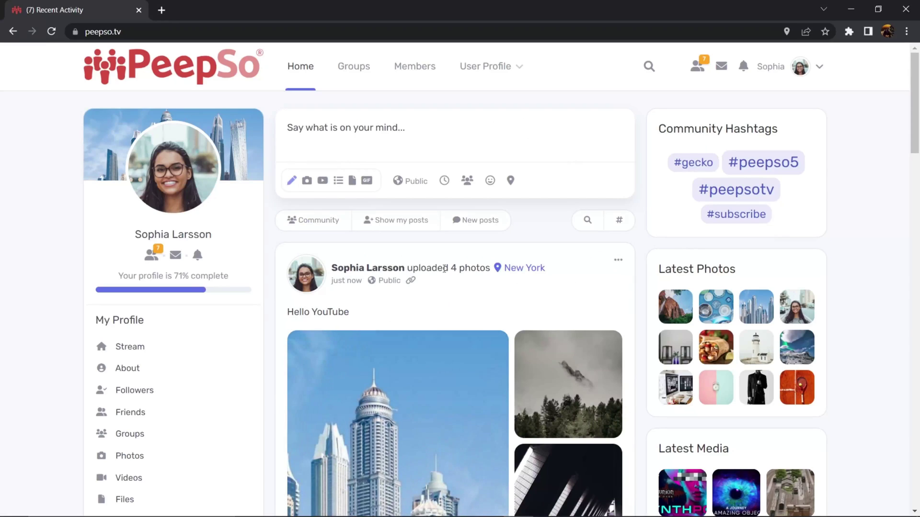
Step: View the map for the New York location on the published photo post and close it
click(539, 276)
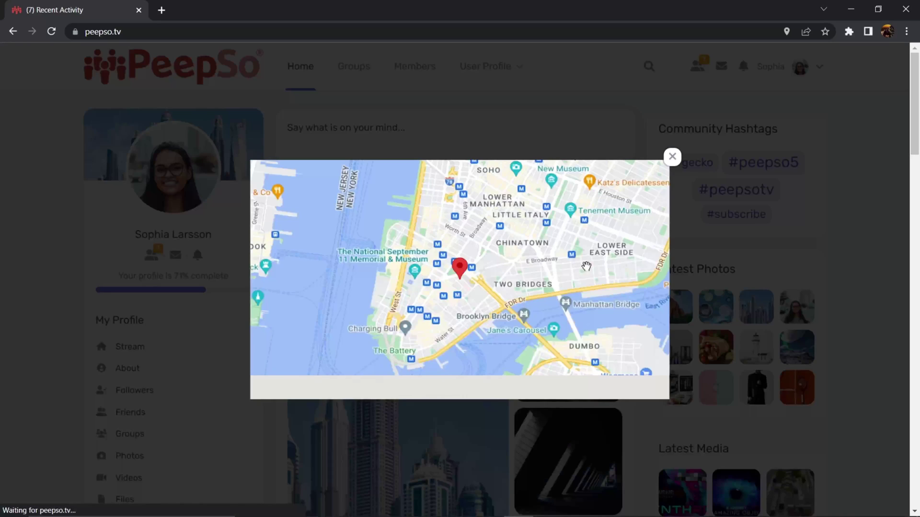
click(672, 157)
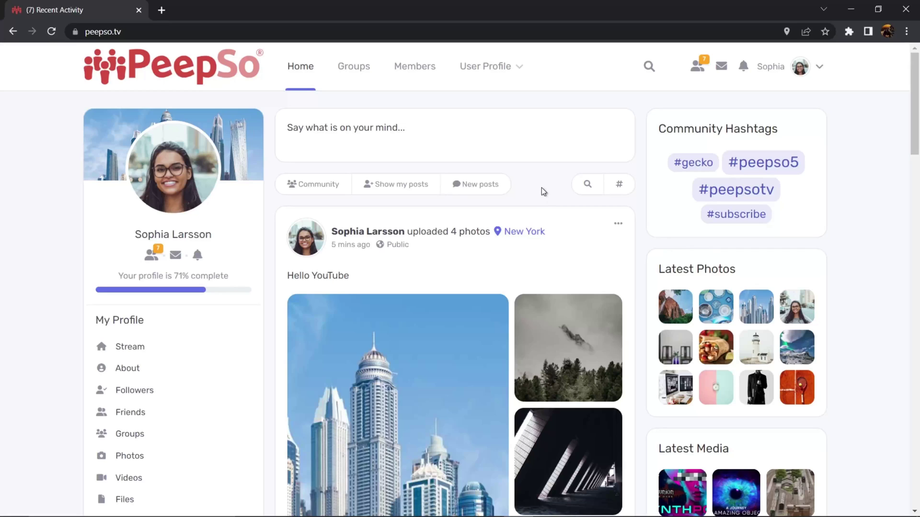
Step: Open the profile's About page, set its Location field to Novi Sad, Serbia, and save the field
click(161, 171)
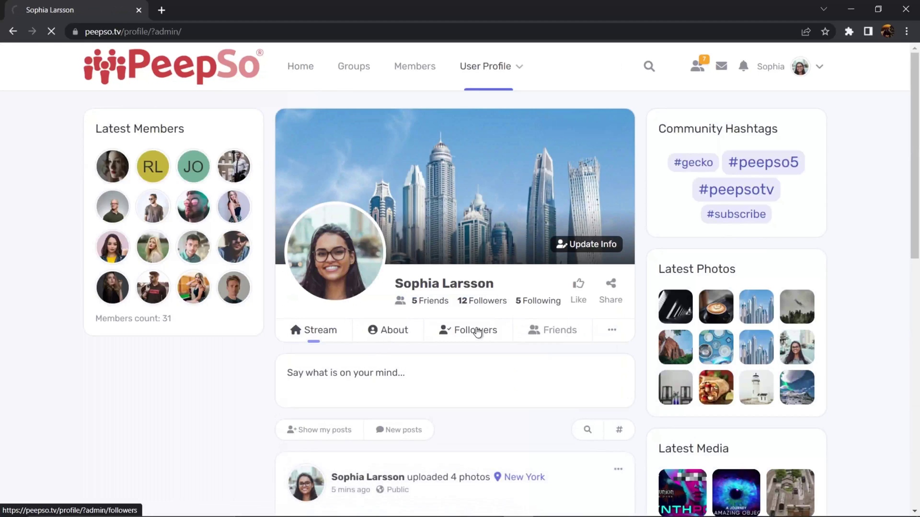
scroll(448, 292, down, 7)
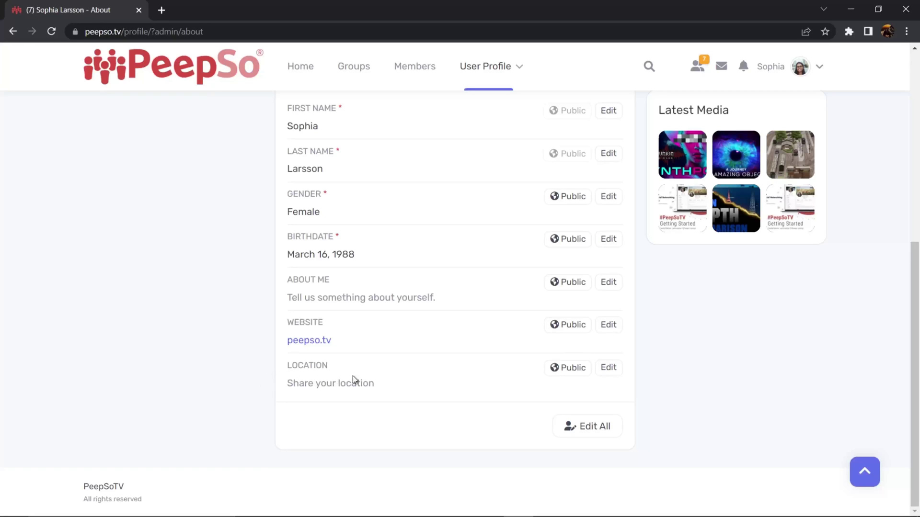
click(607, 369)
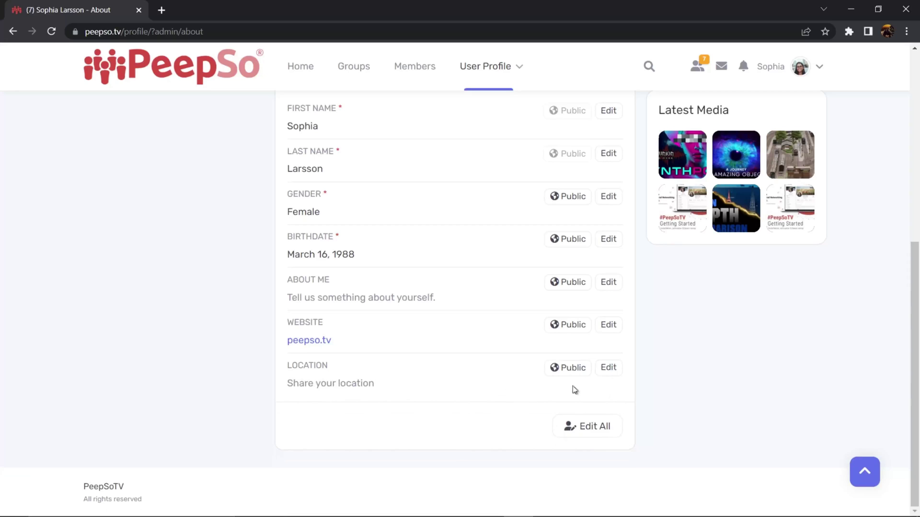
click(608, 370)
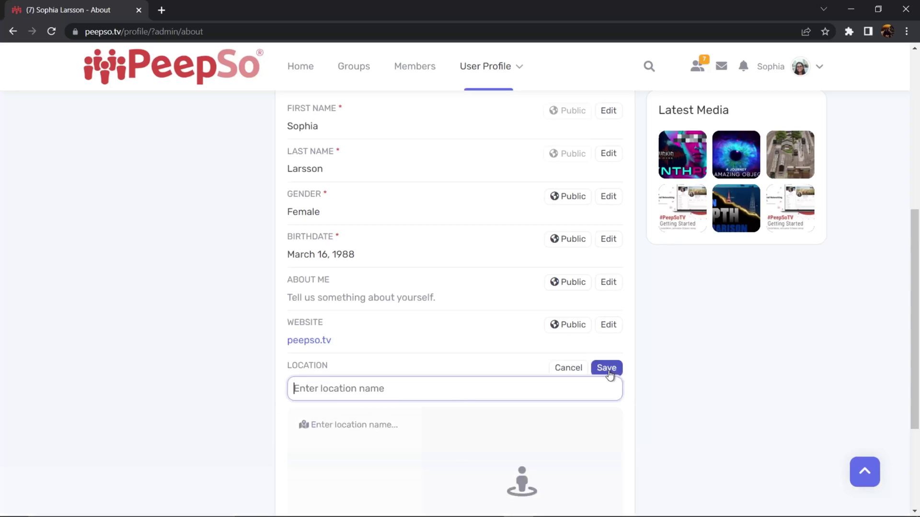
scroll(407, 352, down, 2)
click(362, 312)
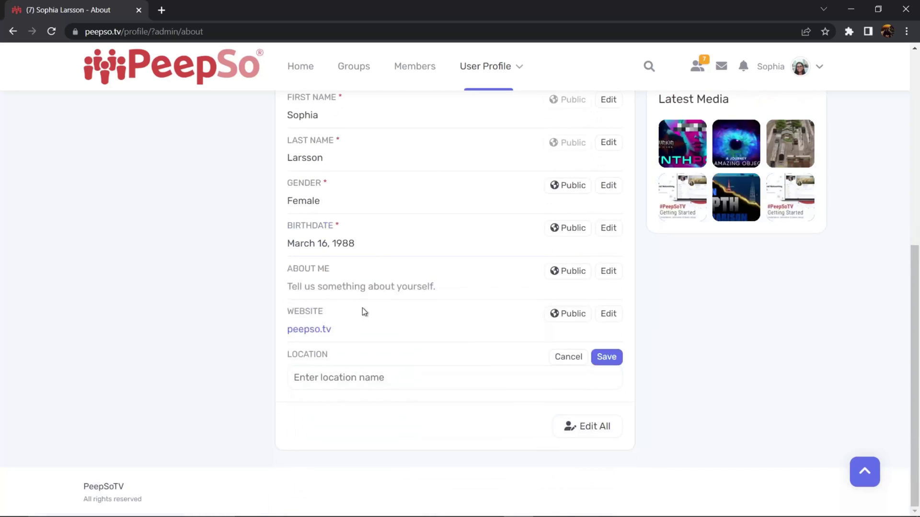
click(362, 378)
scroll(396, 391, down, 2)
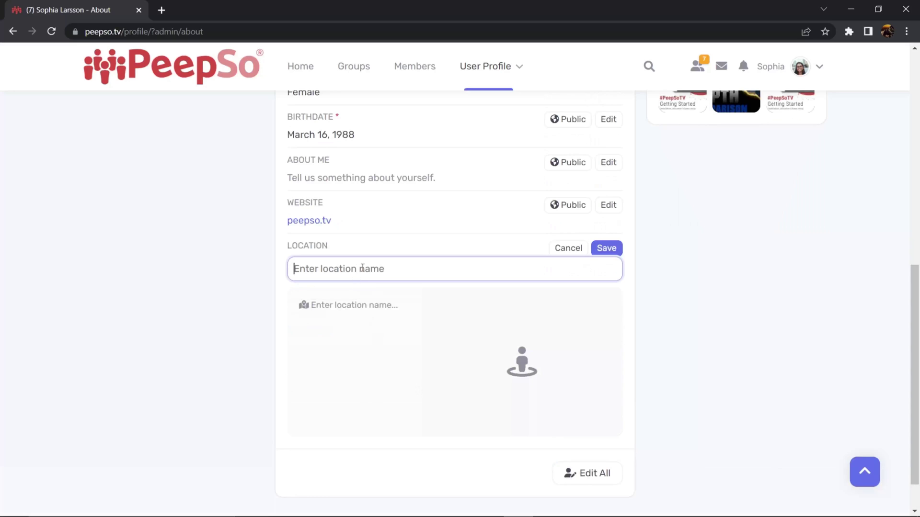
text(Novi Sad)
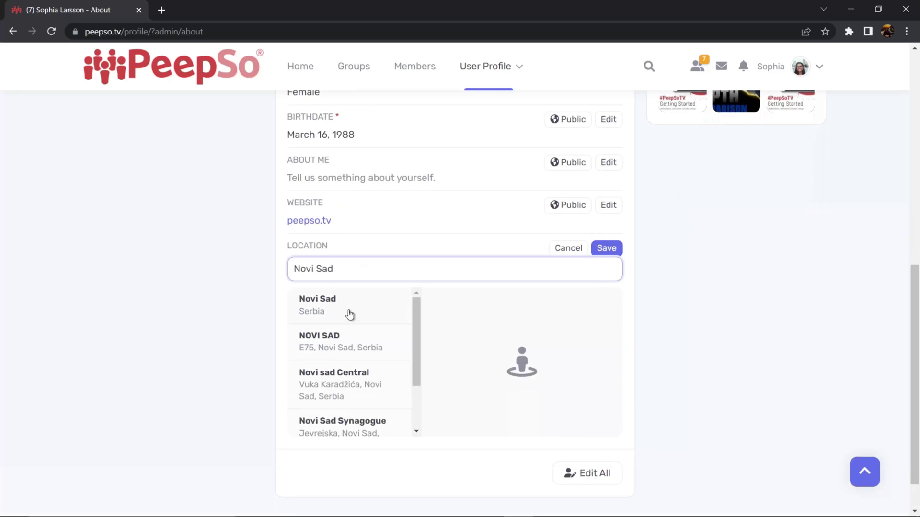
click(375, 304)
click(590, 305)
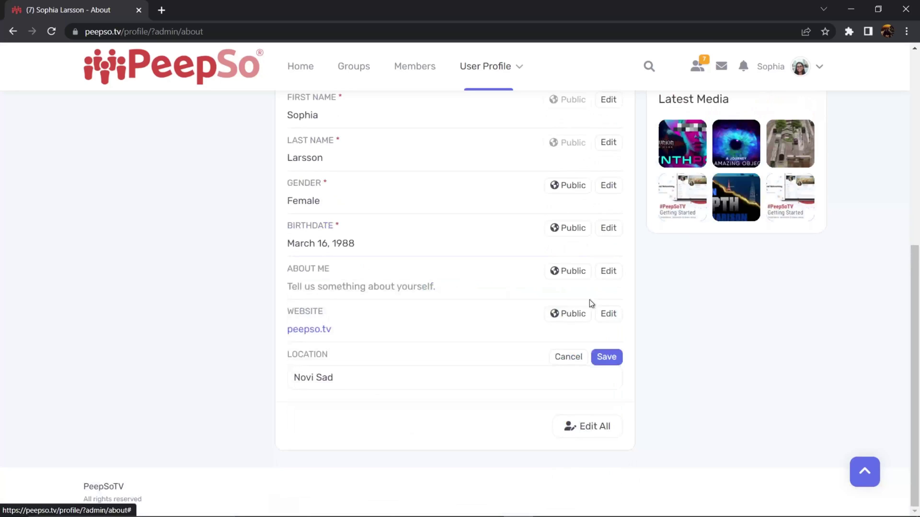
click(615, 365)
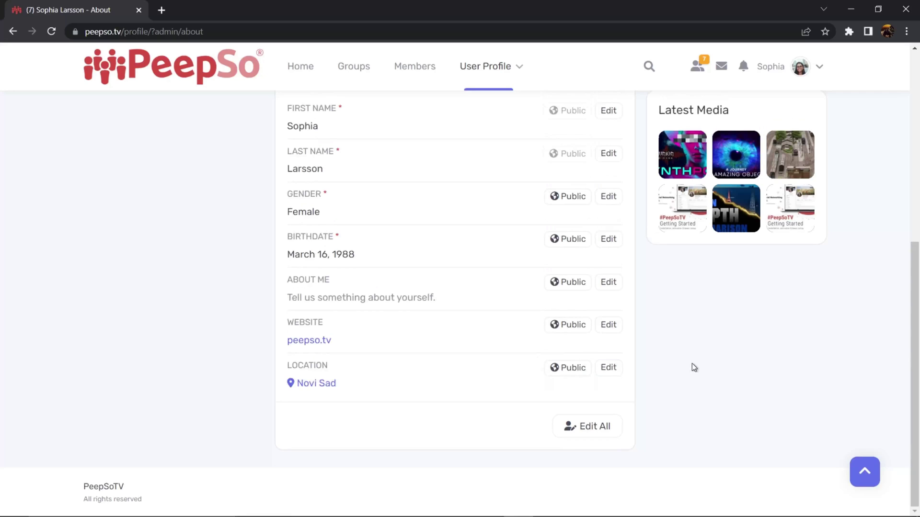
Step: View the map for the profile's Novi Sad location, close it, and look over the profile's About page
click(312, 387)
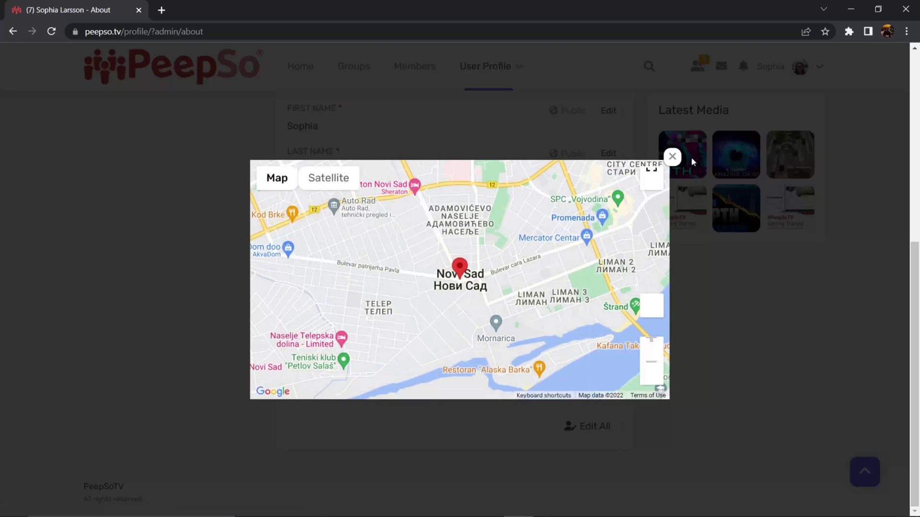
click(671, 157)
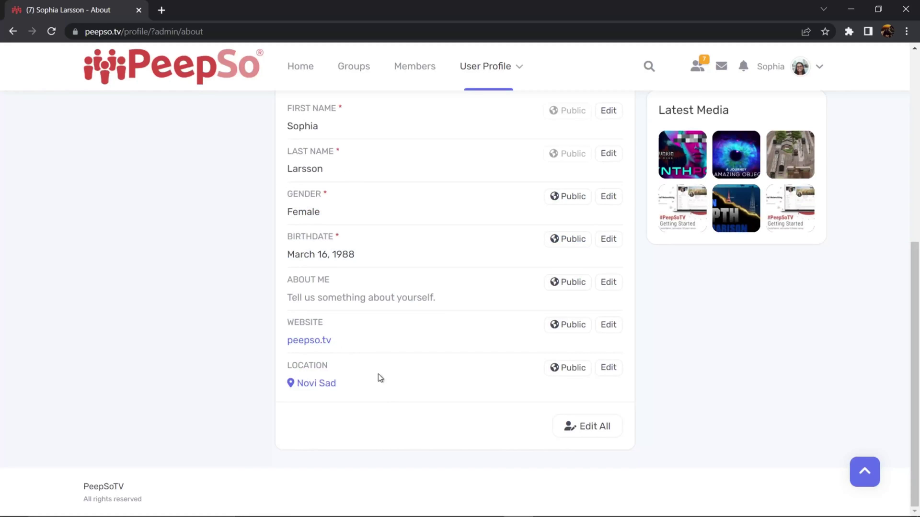
scroll(364, 391, up, 2)
click(312, 442)
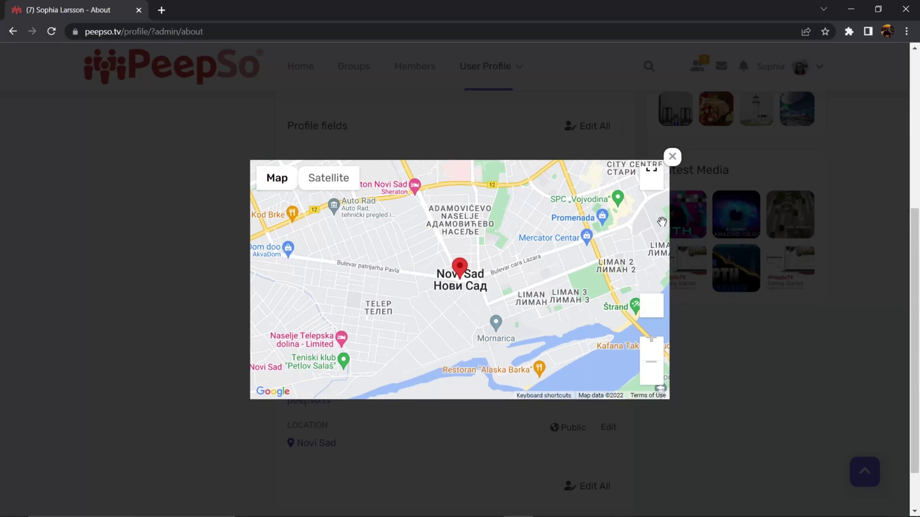
click(672, 156)
scroll(434, 353, up, 2)
scroll(442, 375, down, 4)
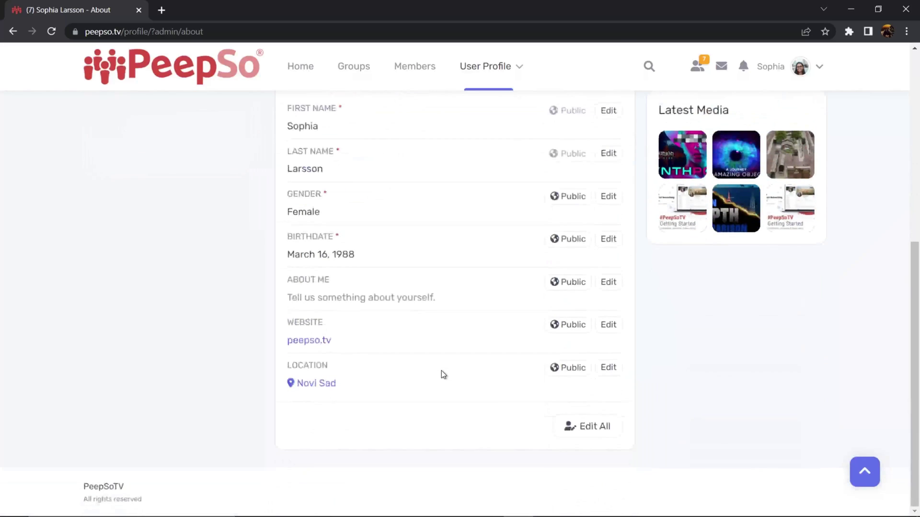
scroll(418, 374, up, 7)
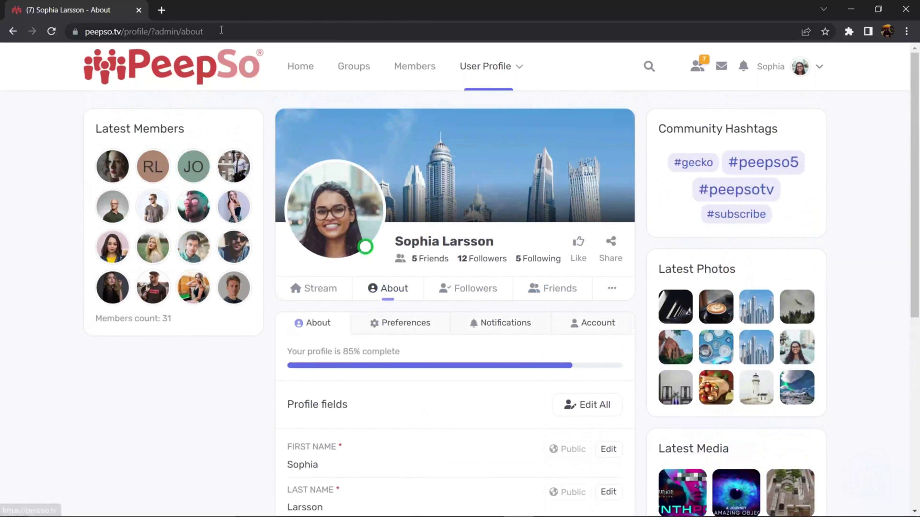
Step: Go to the site's wp-admin dashboard and open PeepSo's Profile Fields management page
drag(222, 30, 125, 32)
text(w)
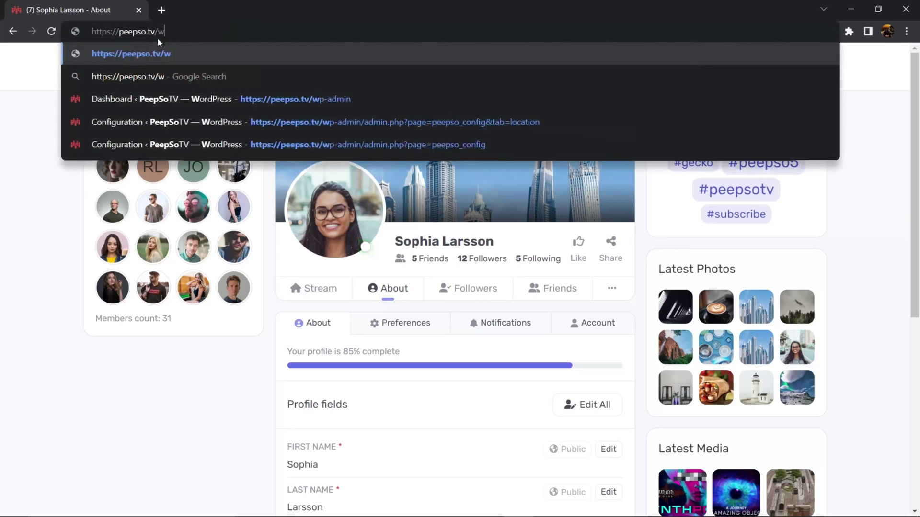
text(p-admin)
key(Return)
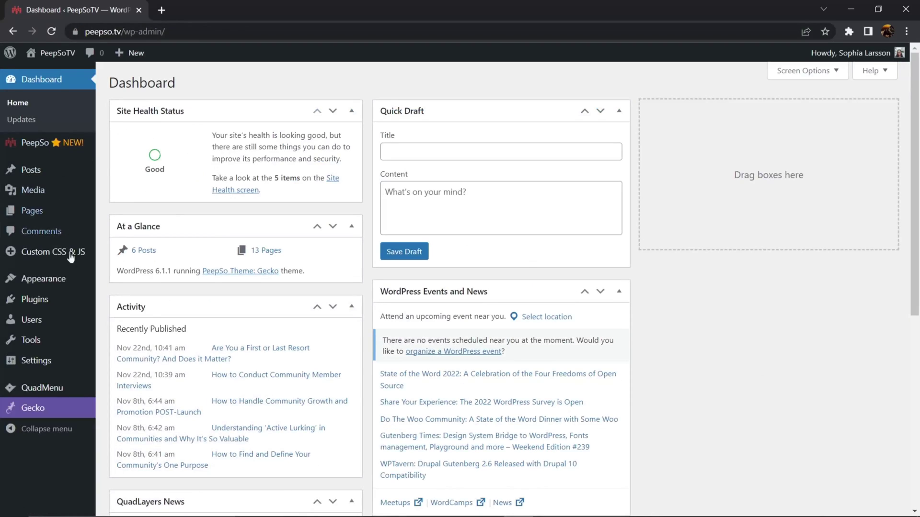
mouse_move(44, 146)
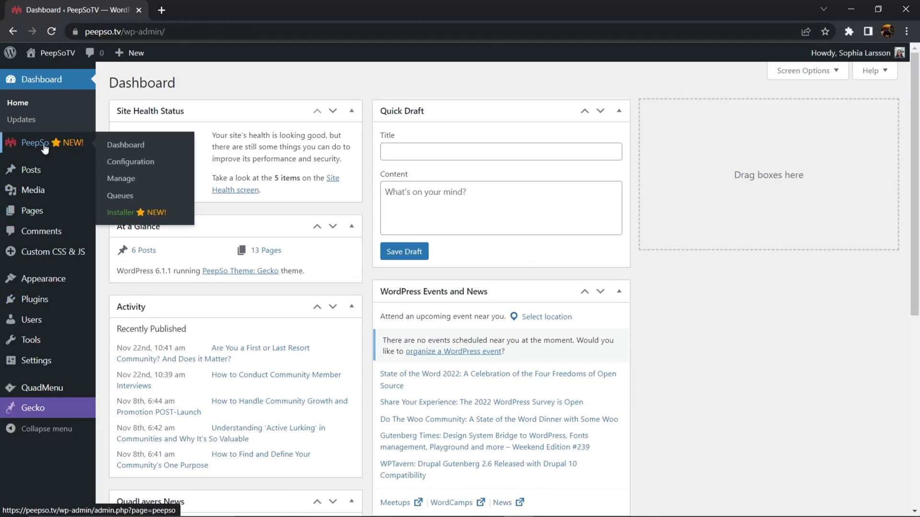
click(120, 185)
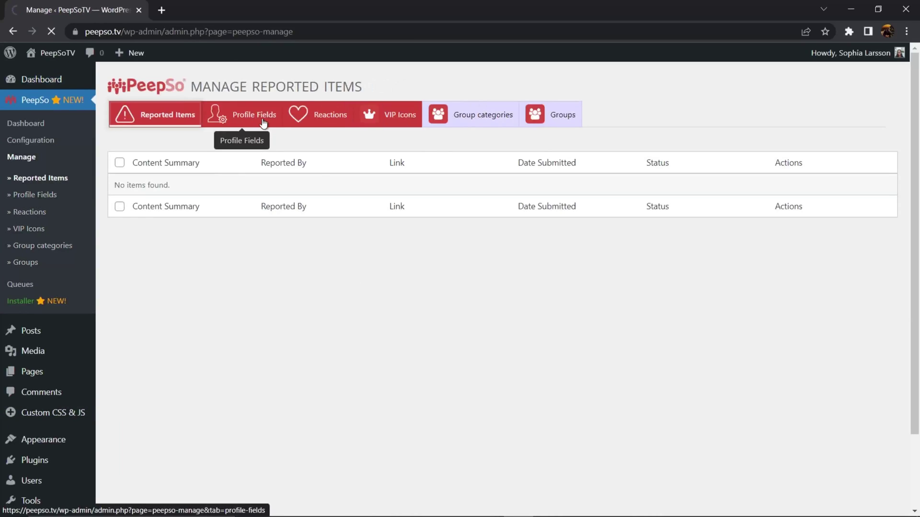
click(263, 124)
Step: Expand the Location profile field and review its General, Validation, Privacy and Appearance settings
scroll(189, 343, down, 2)
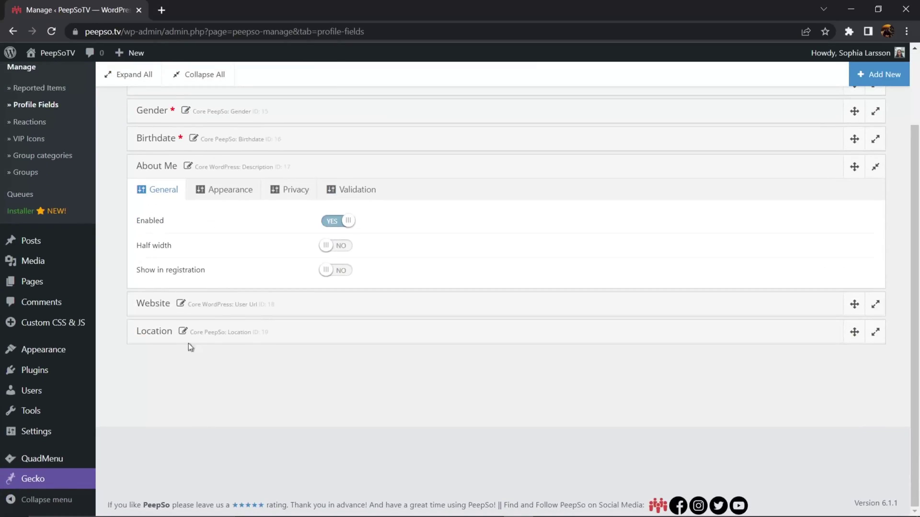
click(289, 334)
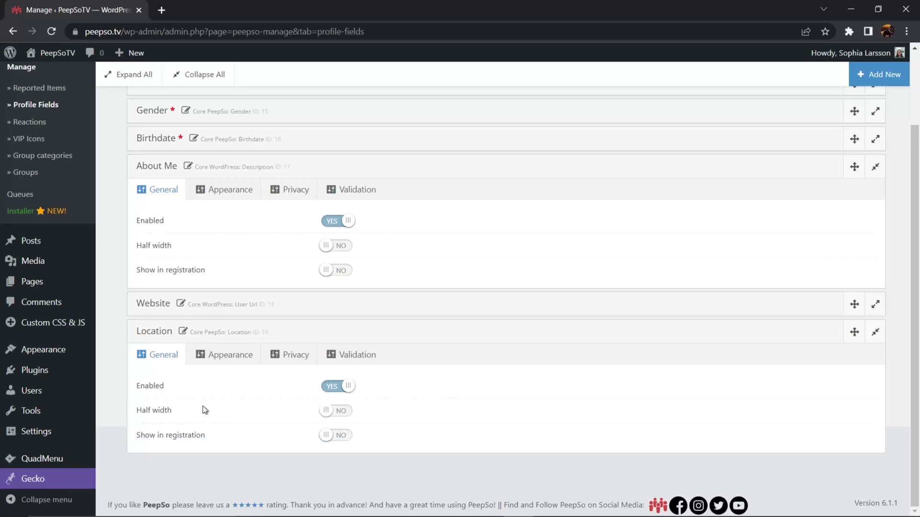
click(344, 386)
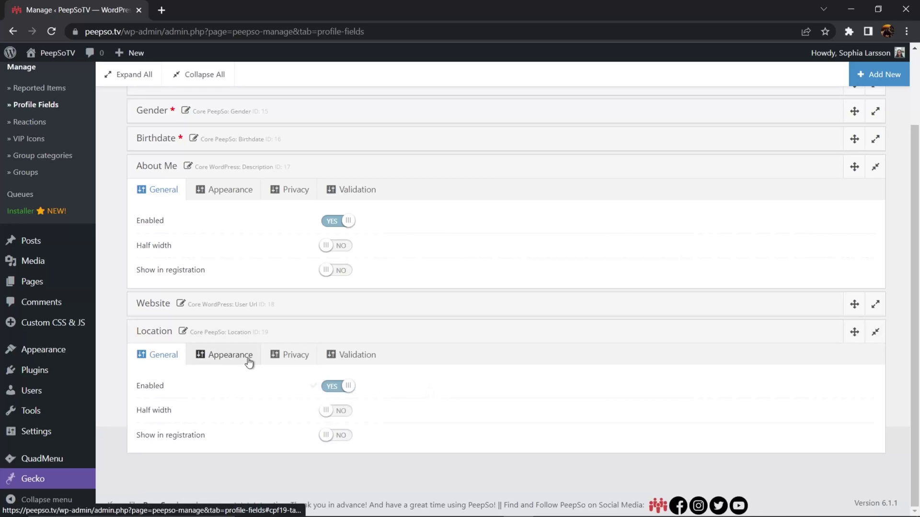
click(364, 357)
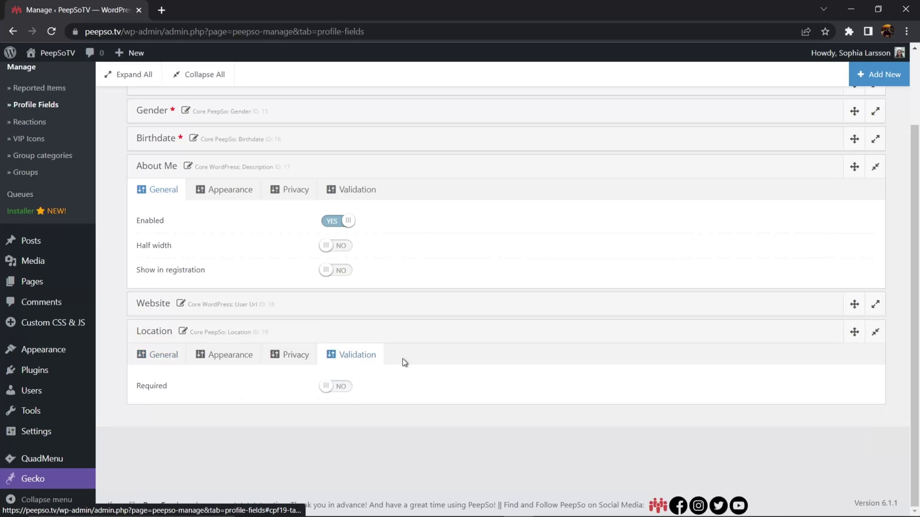
click(296, 360)
click(226, 357)
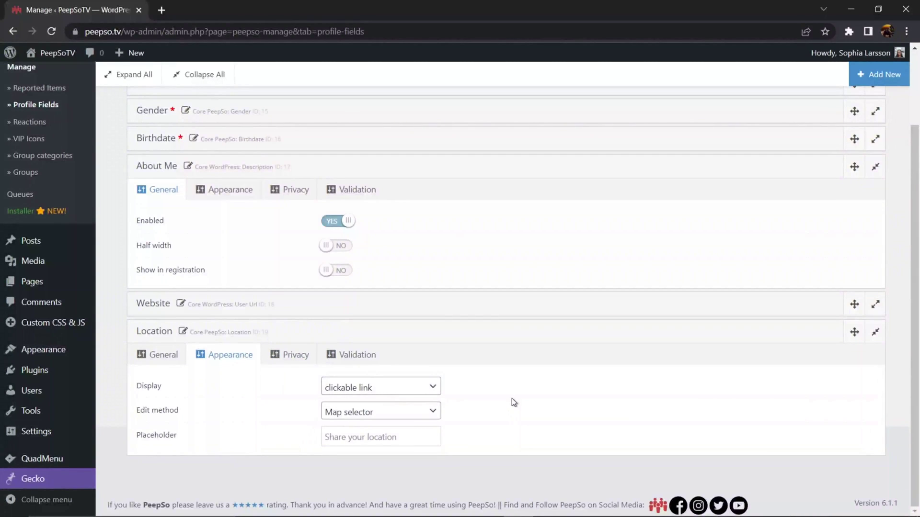
scroll(527, 353, up, 2)
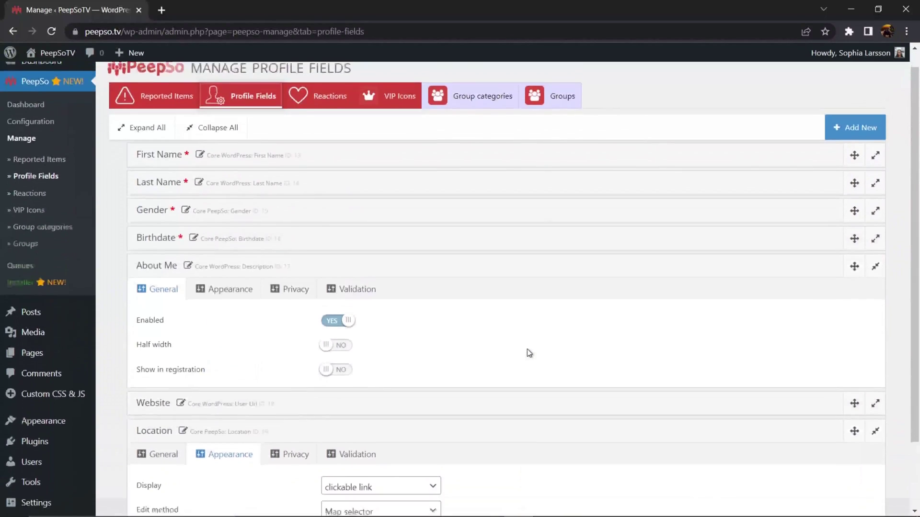
scroll(529, 353, down, 2)
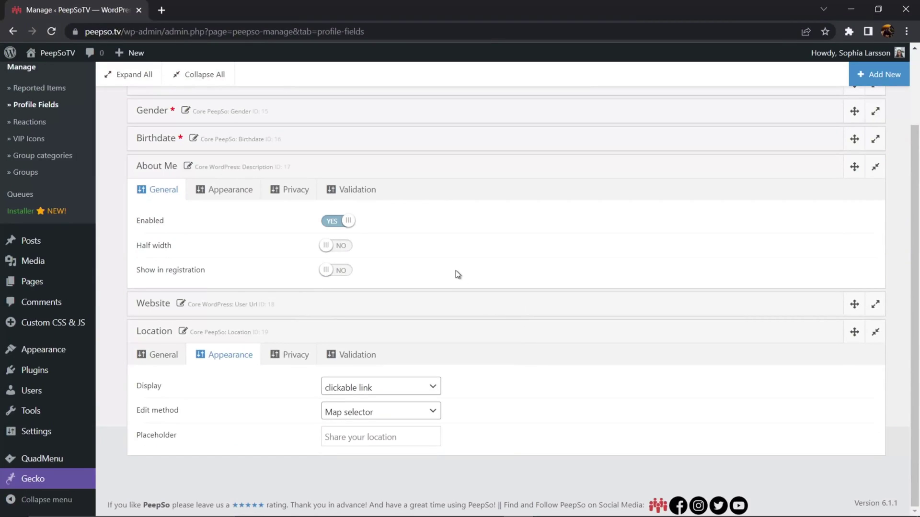